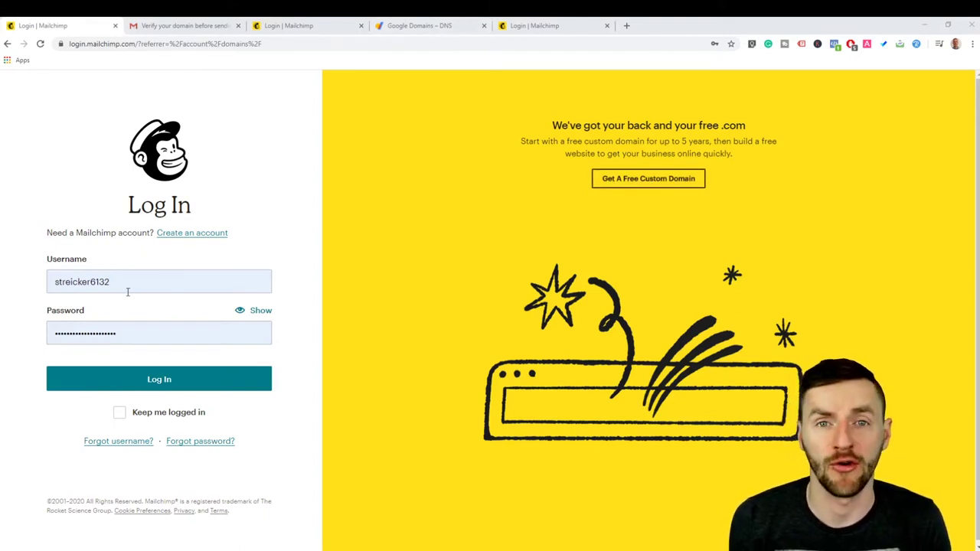
Step: Log in to the Mailchimp account using the filled-in credentials
left_click(172, 386)
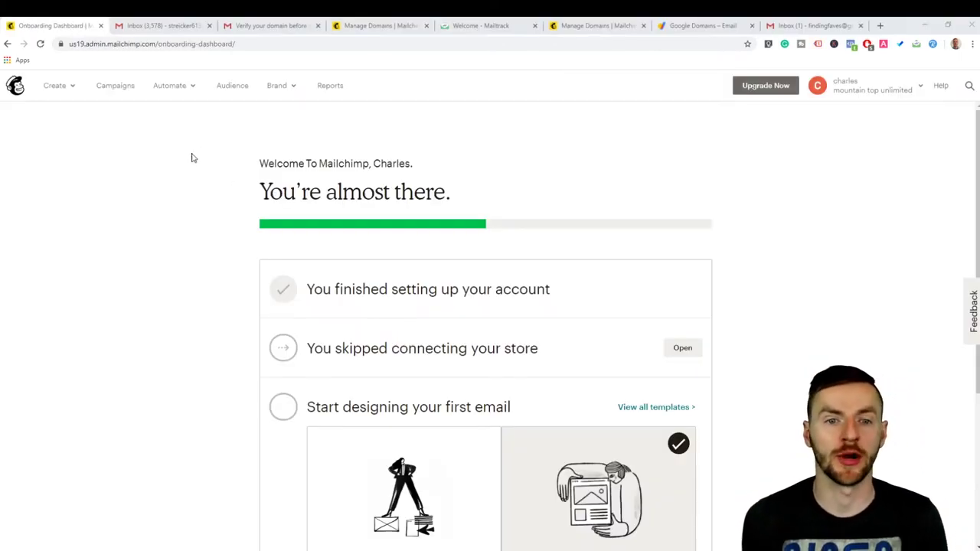
Step: Create a new landing page campaign named 'mountaintop'
left_click(117, 87)
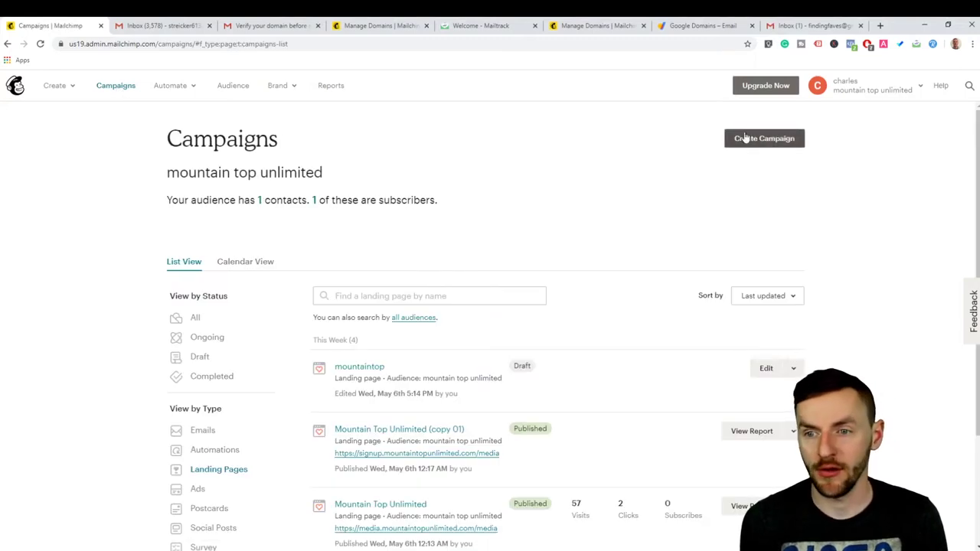
left_click(760, 140)
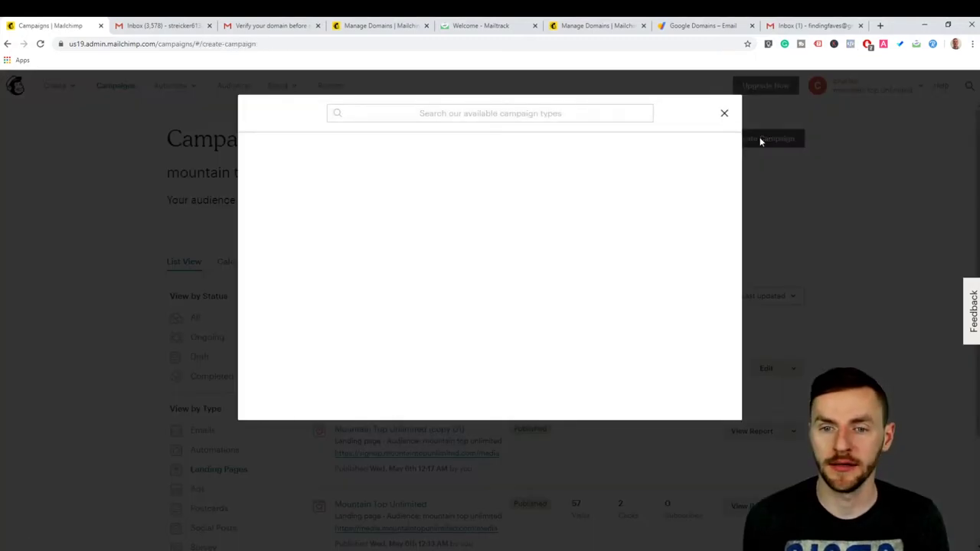
scroll(319, 162, "down", 3)
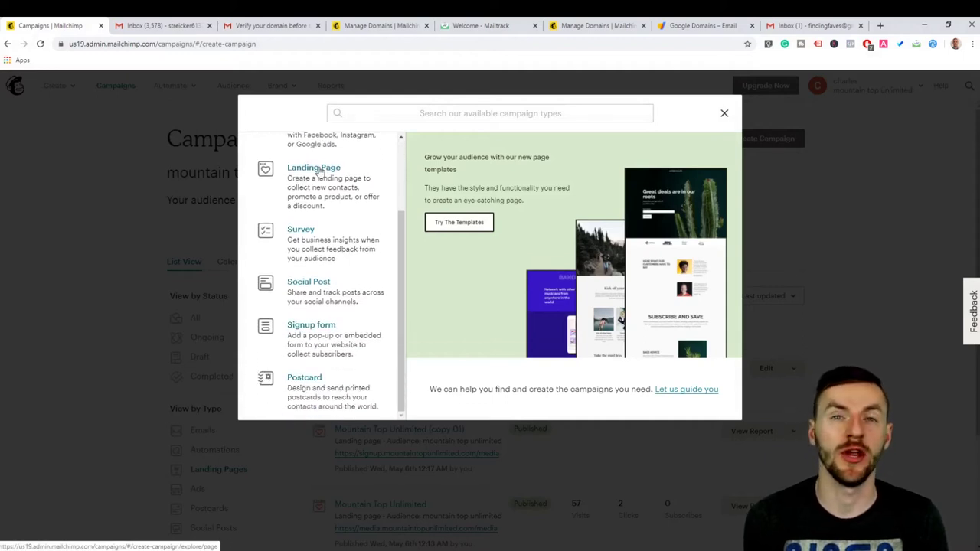
left_click(312, 175)
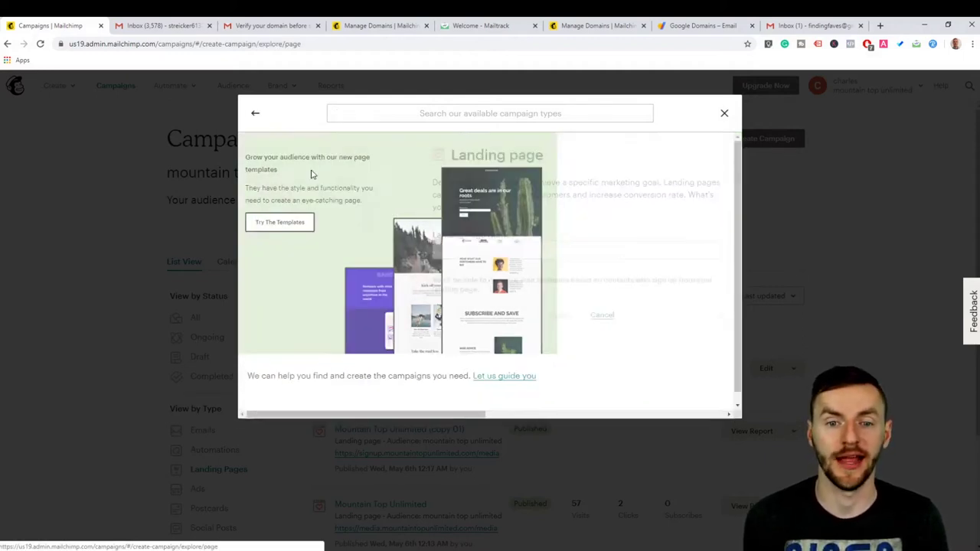
left_click(388, 244)
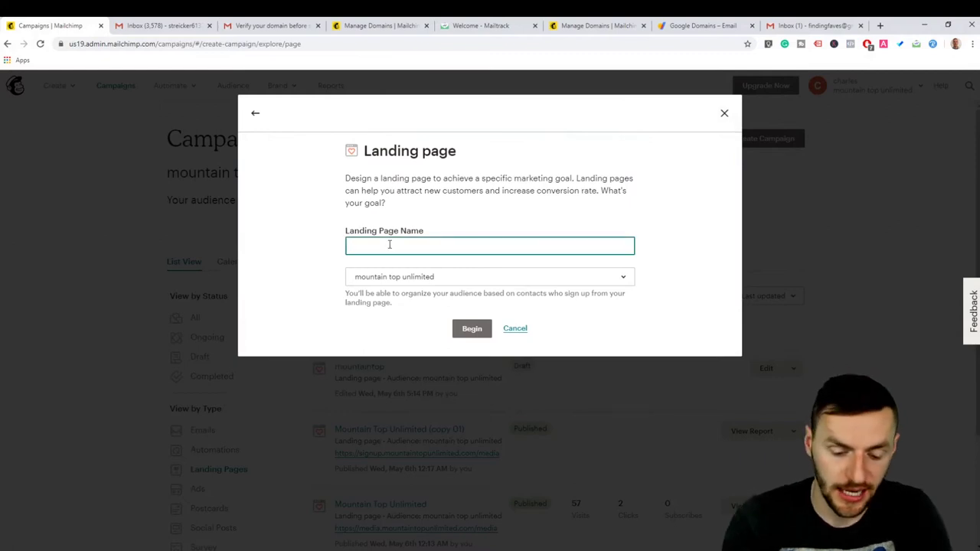
type("mountain")
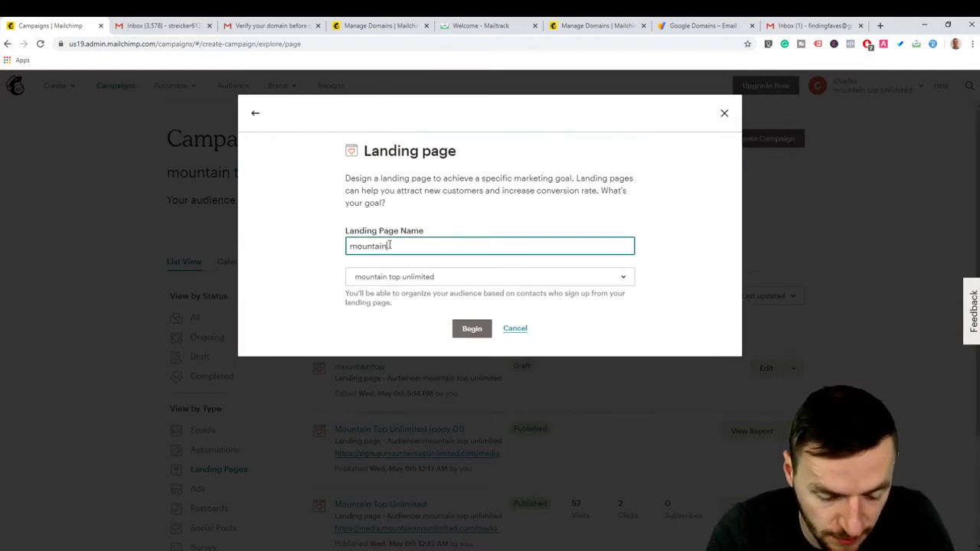
type("top")
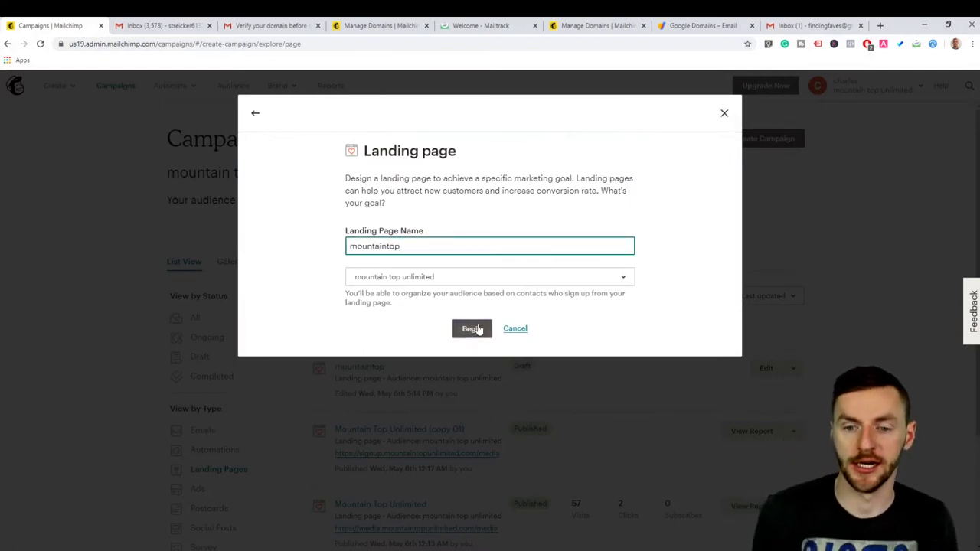
left_click(472, 329)
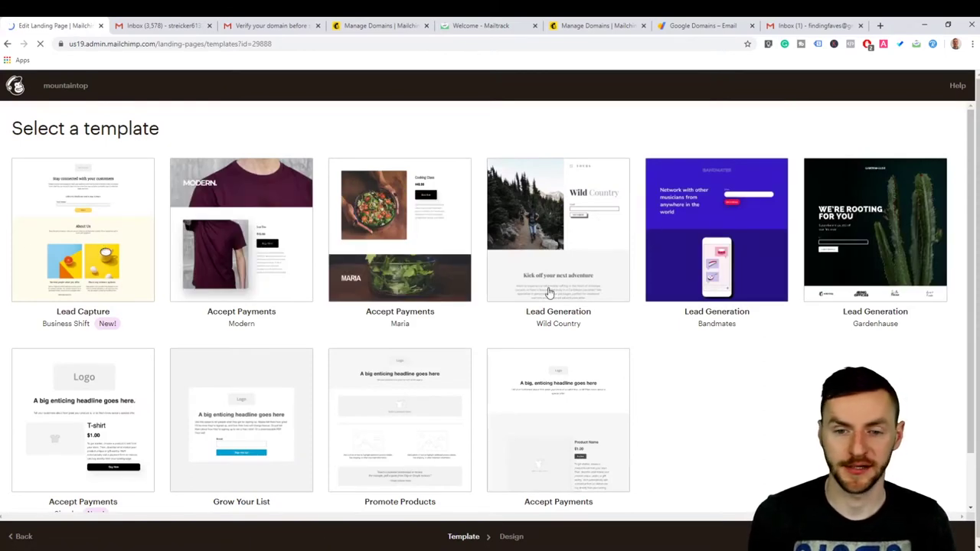
Step: Apply the Modern (Accept Payments) template, look over the design, then save and close
scroll(280, 270, "down", 1)
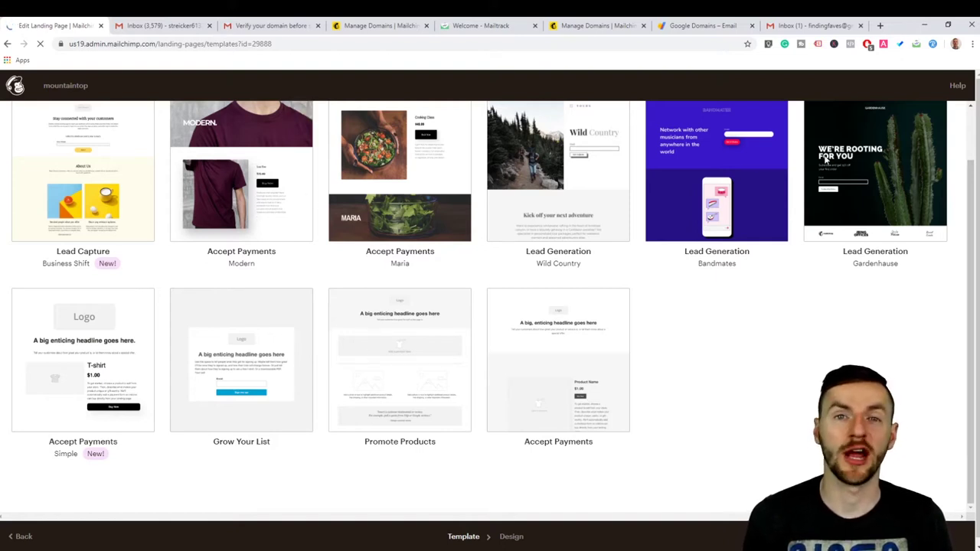
scroll(459, 191, "up", 1)
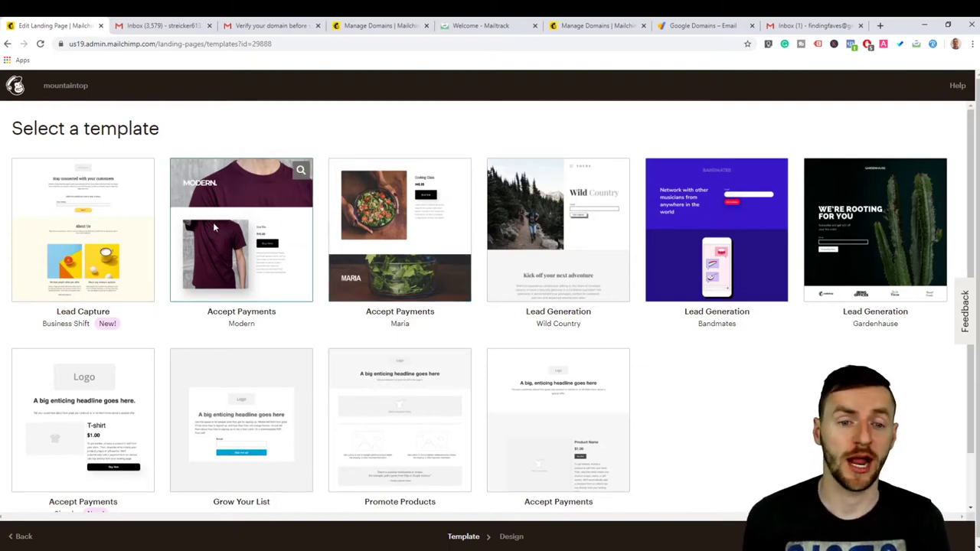
left_click(250, 277)
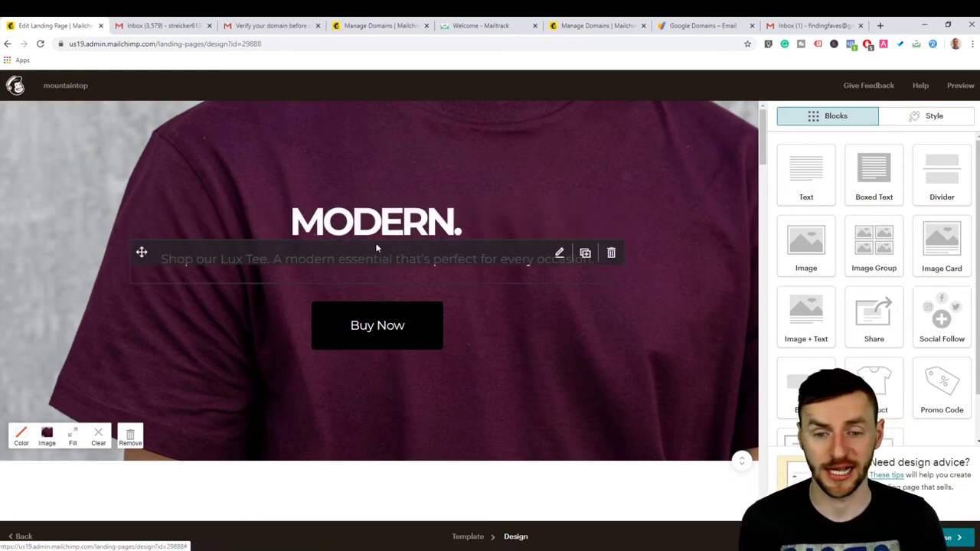
scroll(375, 245, "down", 2)
scroll(344, 260, "down", 20)
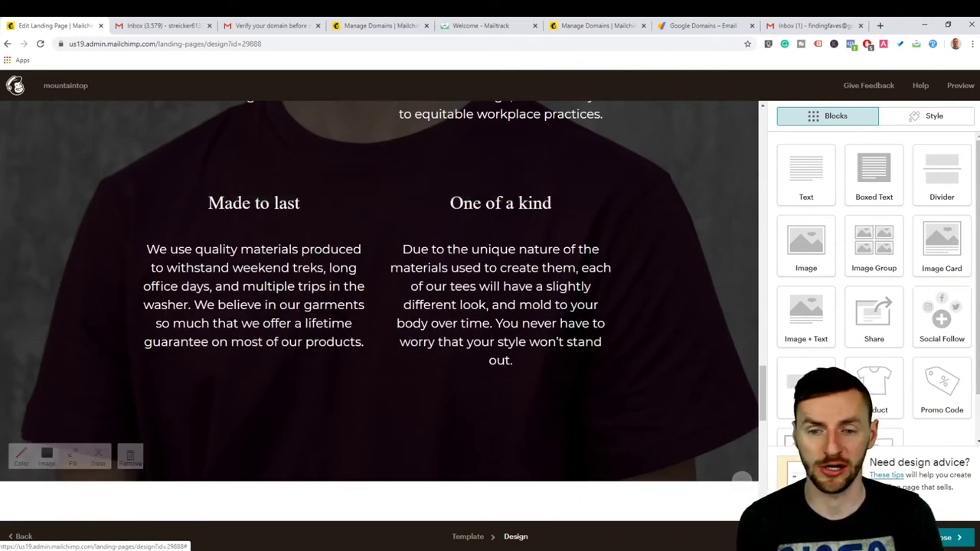
left_click(19, 536)
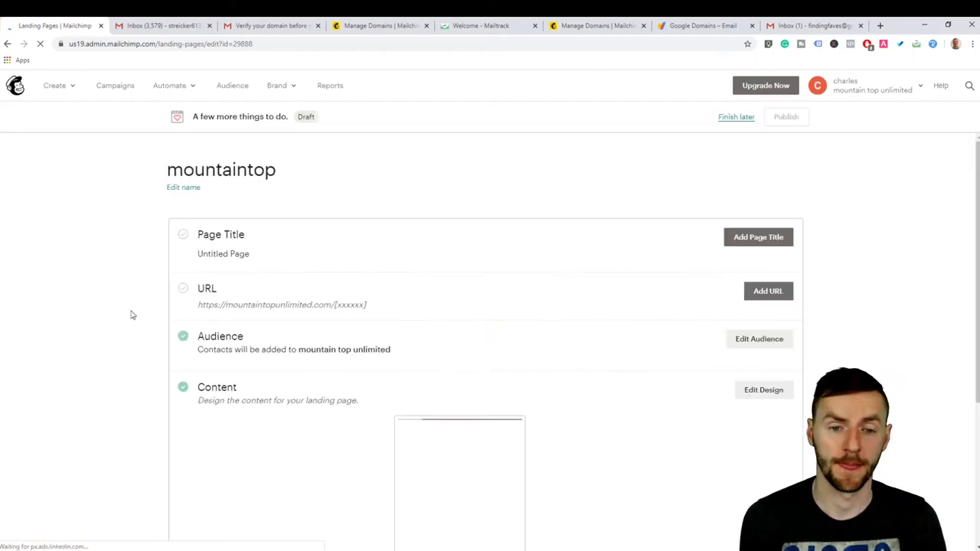
Step: Replace the 'Untitled Page' title with 'mountain top' and save it
left_click(764, 239)
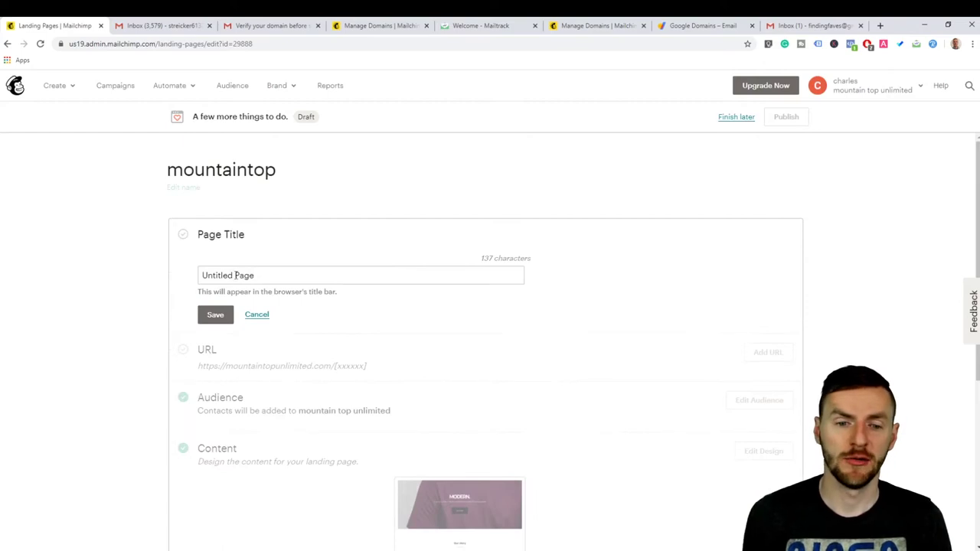
left_click(264, 273)
key("ctrl+a")
key("BackSpace")
type("mo")
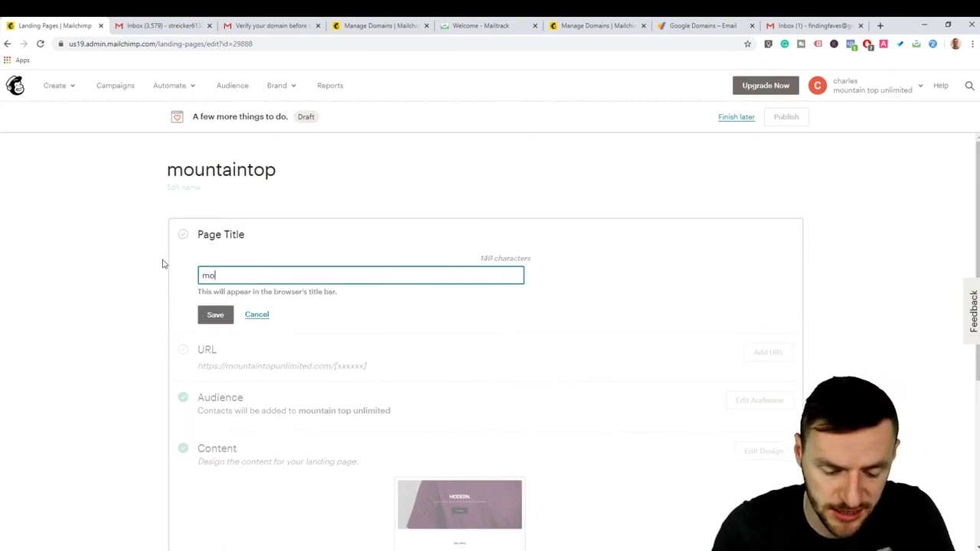
type("untain")
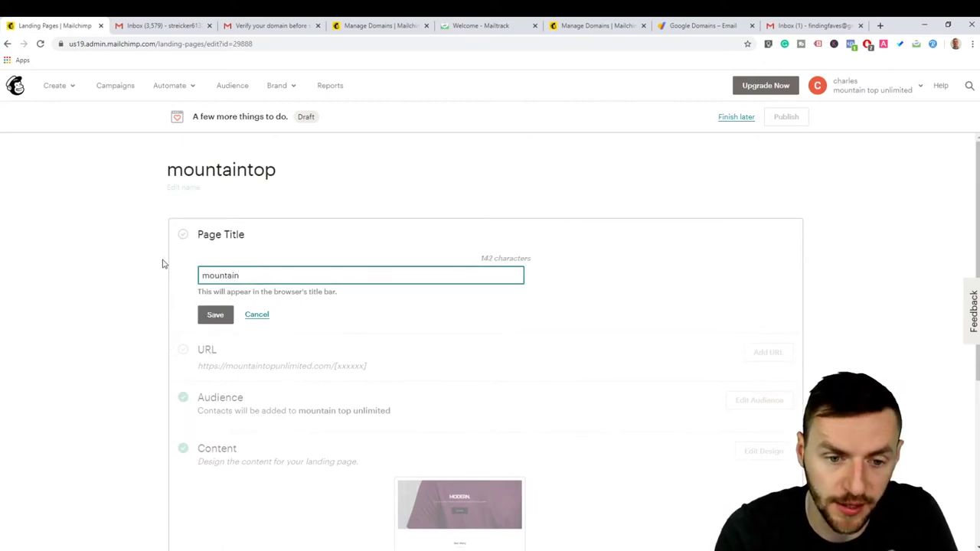
type(" top")
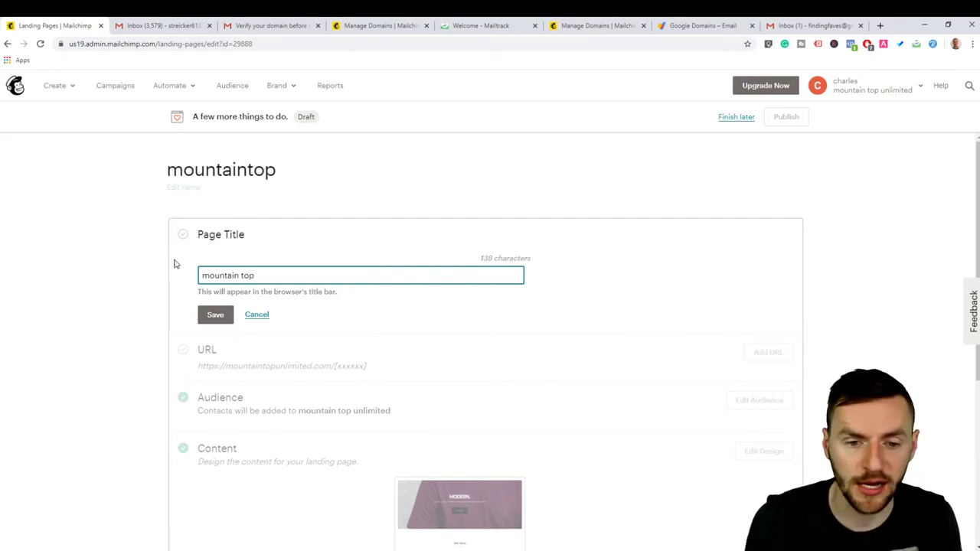
left_click(215, 318)
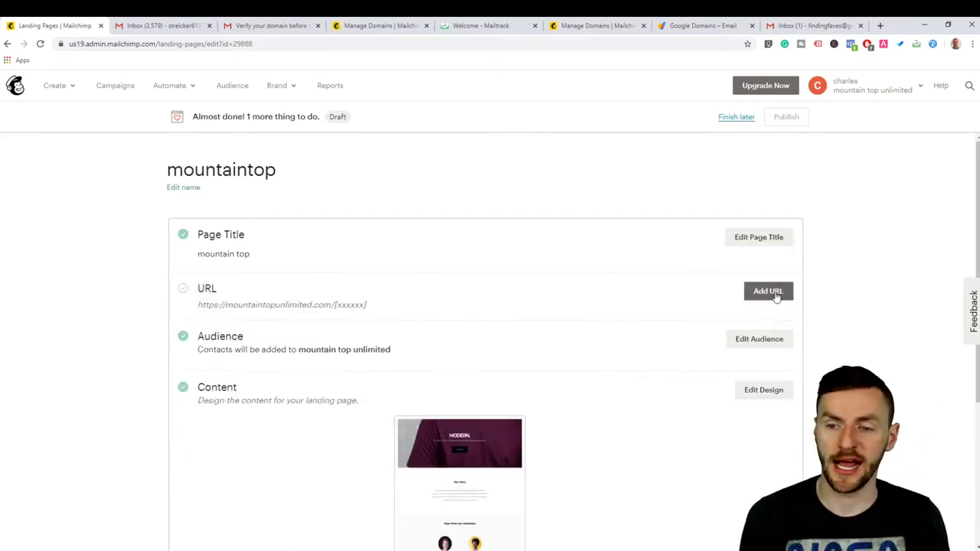
Step: Set the page URL to a Mailchimp domain with path 'mountaintop' and save
left_click(774, 293)
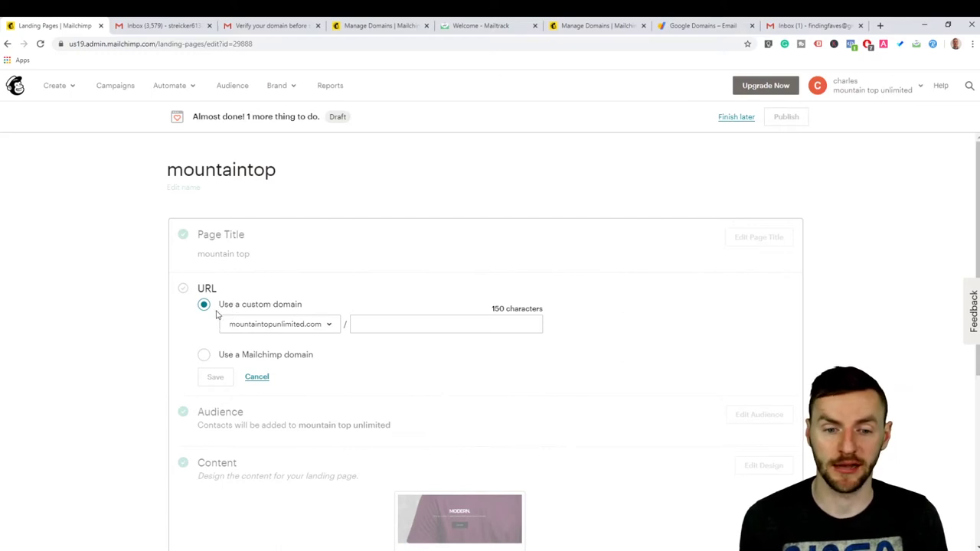
left_click(204, 355)
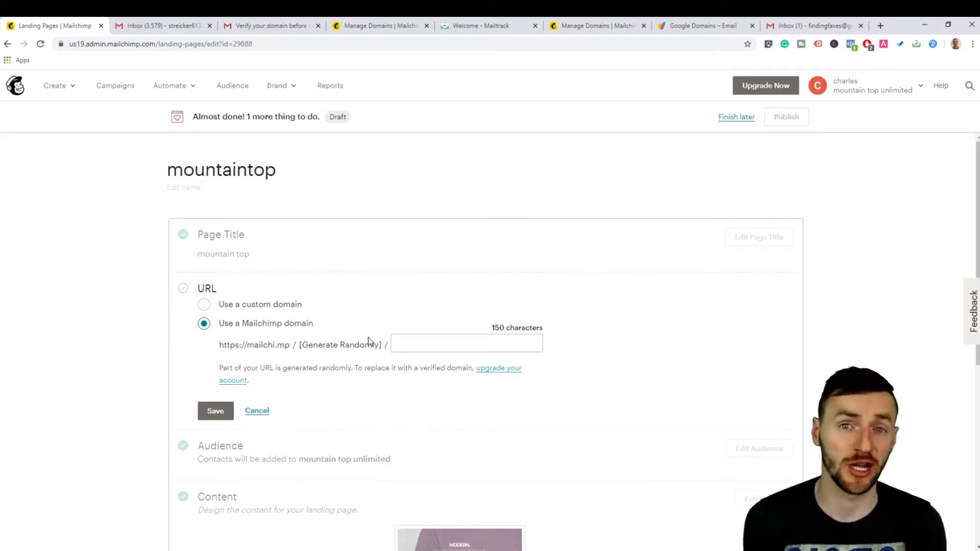
left_click(460, 344)
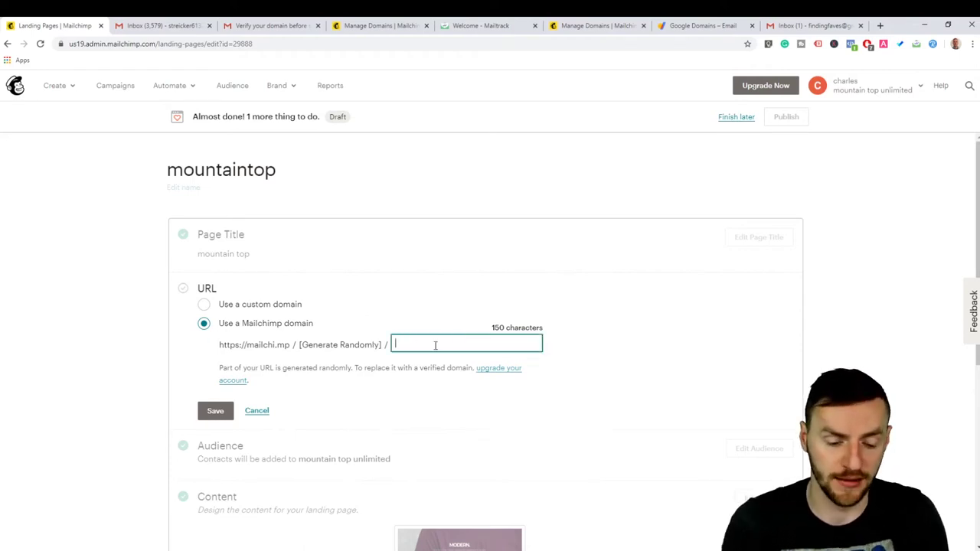
type("mou")
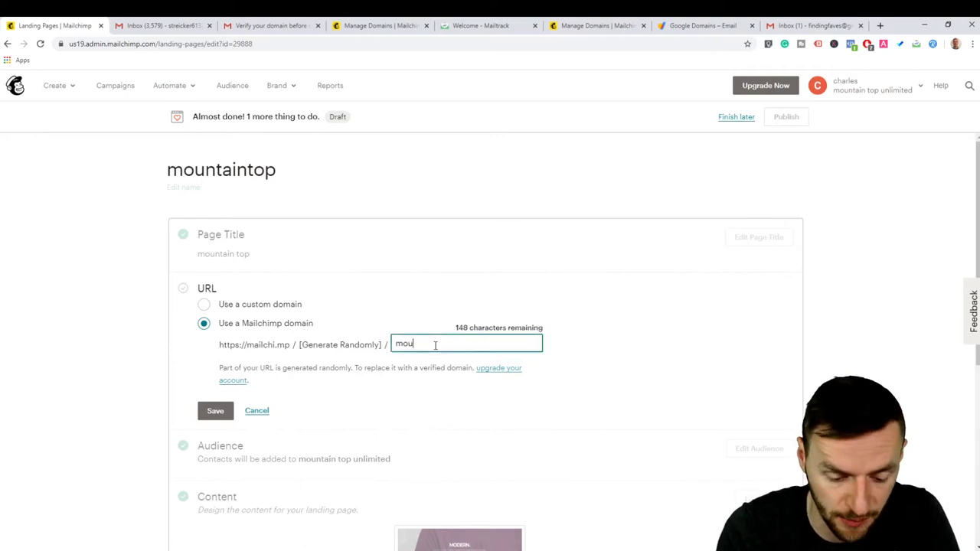
type("ntain")
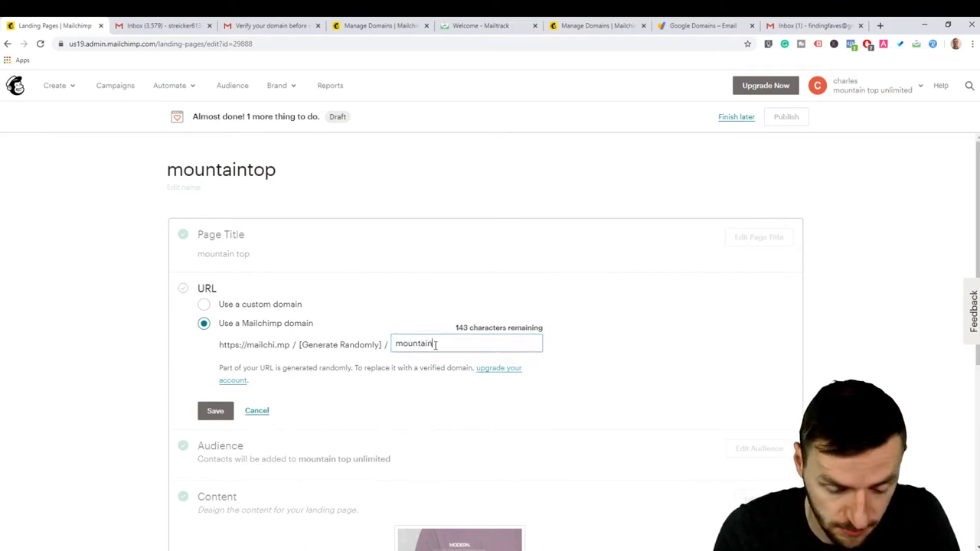
type("top")
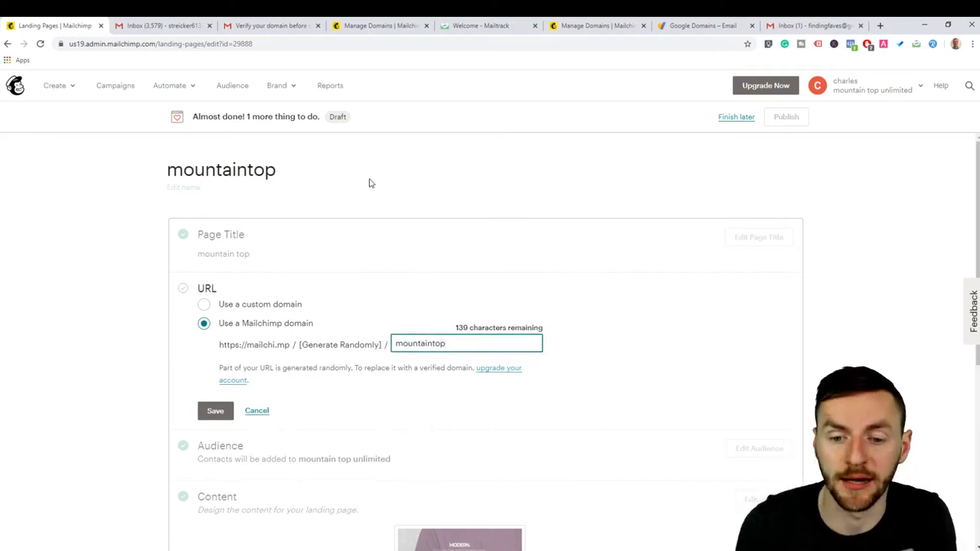
scroll(173, 442, "down", 2)
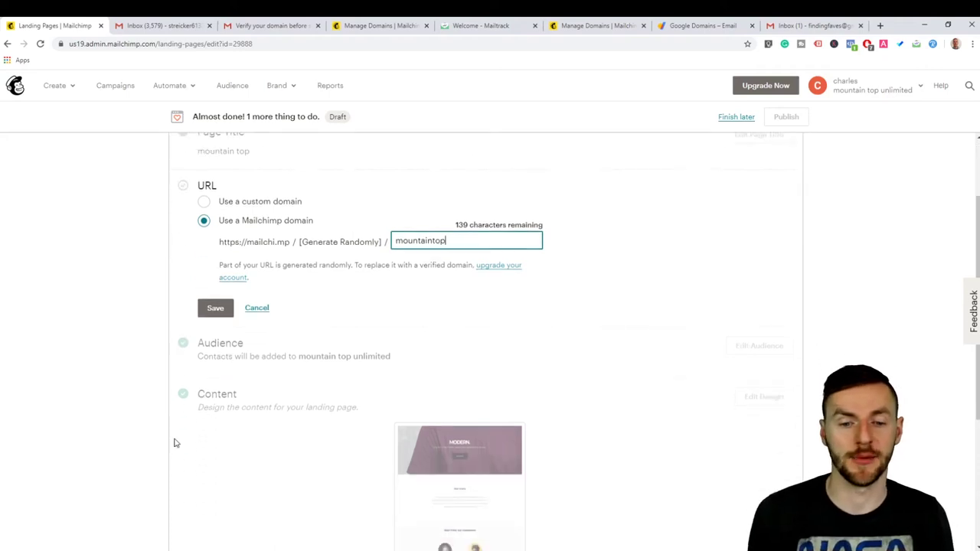
left_click(212, 310)
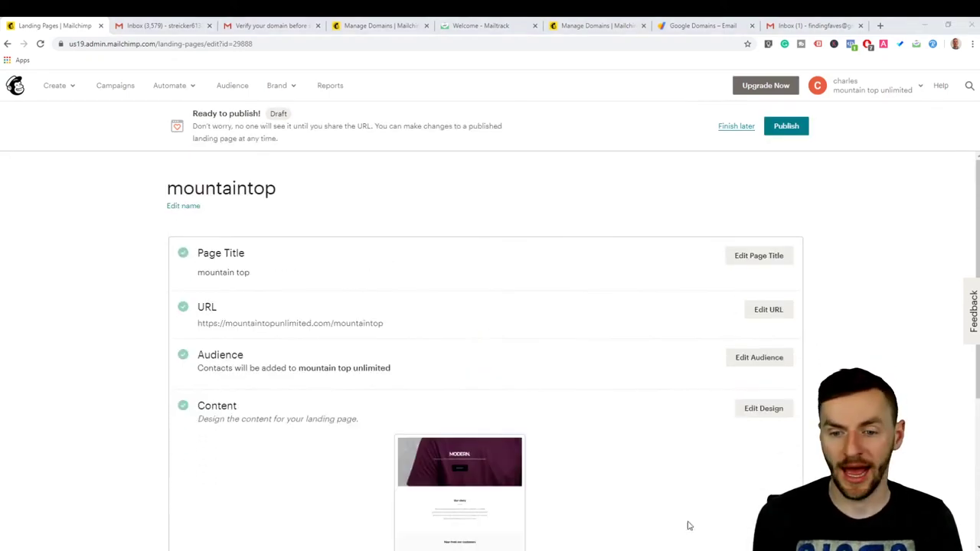
Step: Publish the mountaintop landing page
scroll(604, 248, "up", 2)
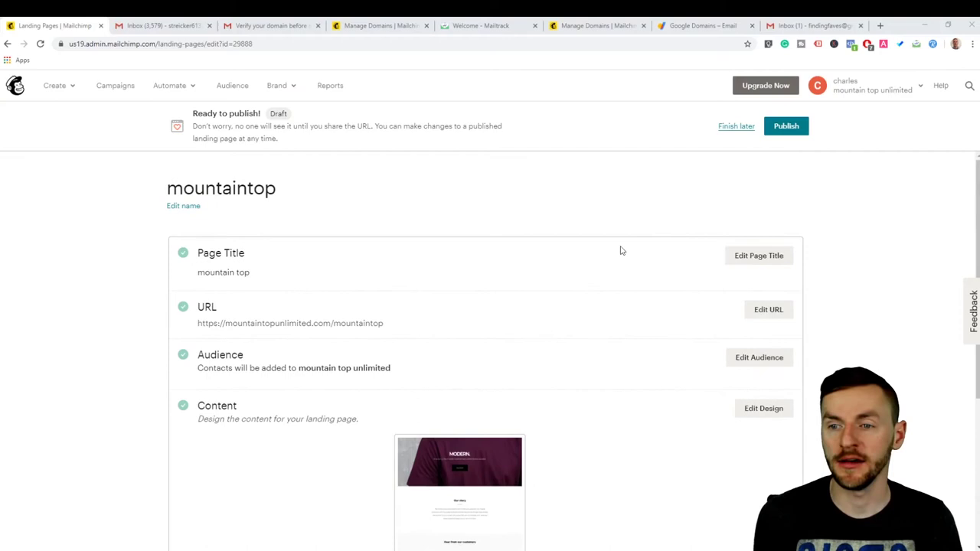
left_click(792, 128)
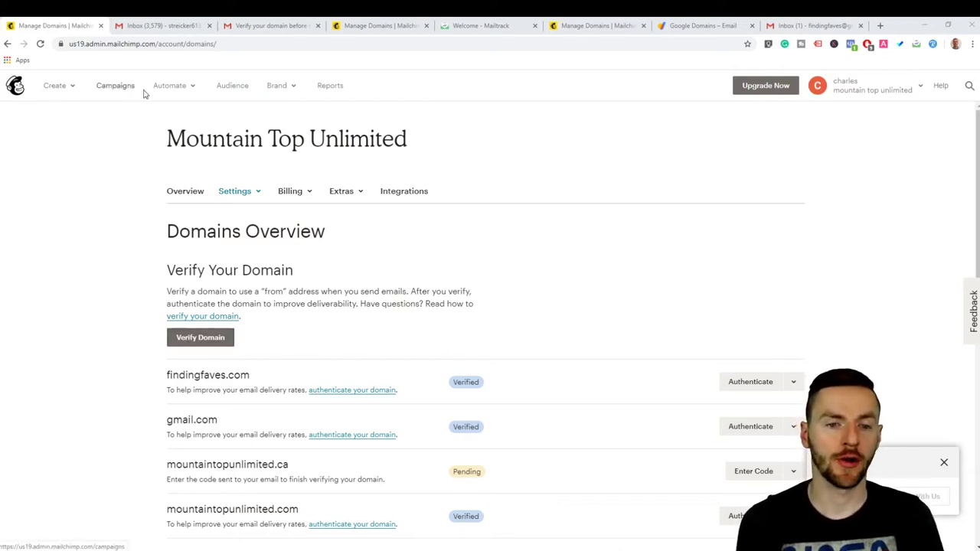
Step: From Brand > Manage Domains, try verifying the Gmail address and dismiss the refusal
left_click(281, 91)
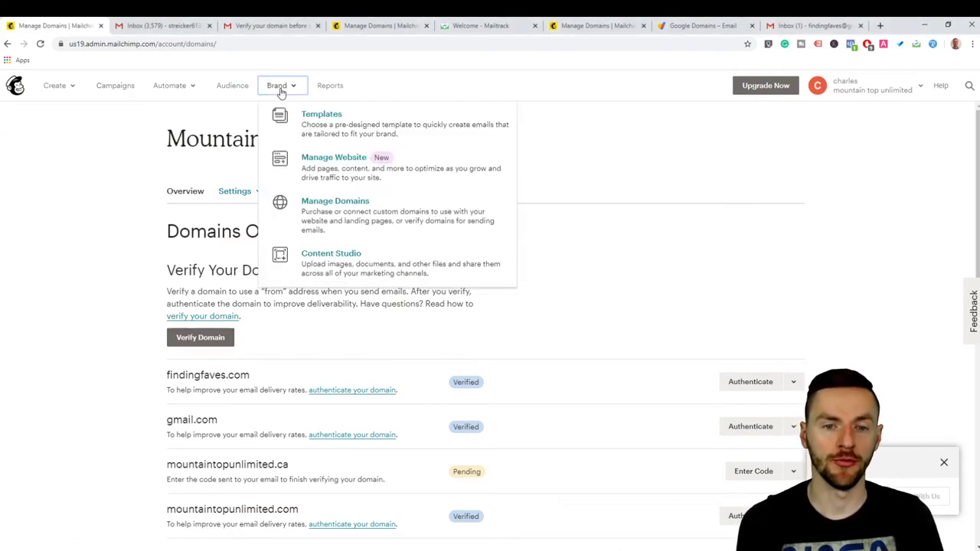
left_click(328, 206)
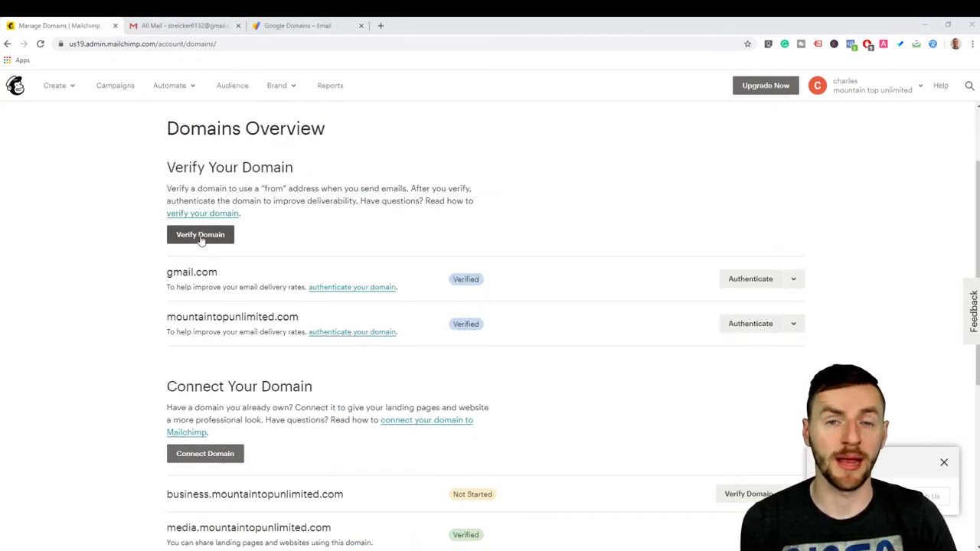
left_click(201, 235)
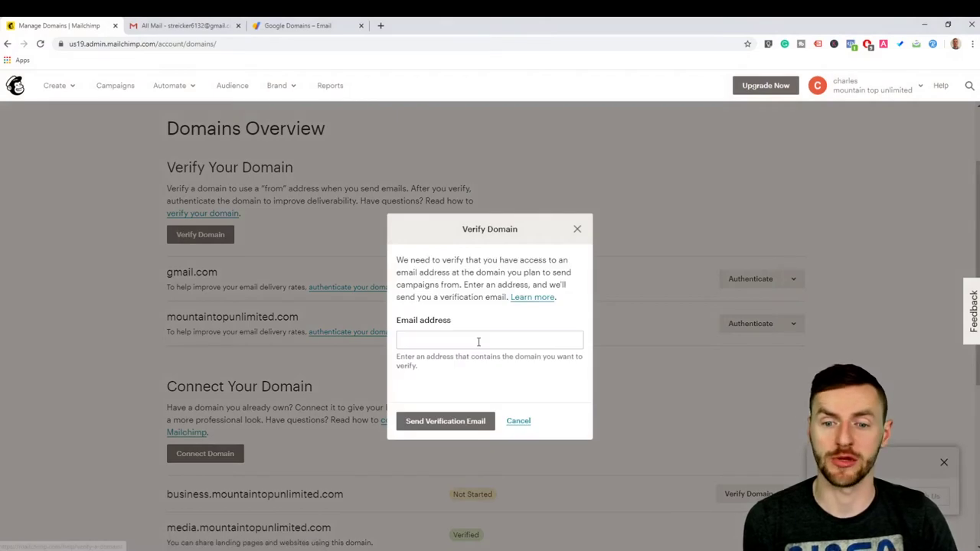
left_click(478, 342)
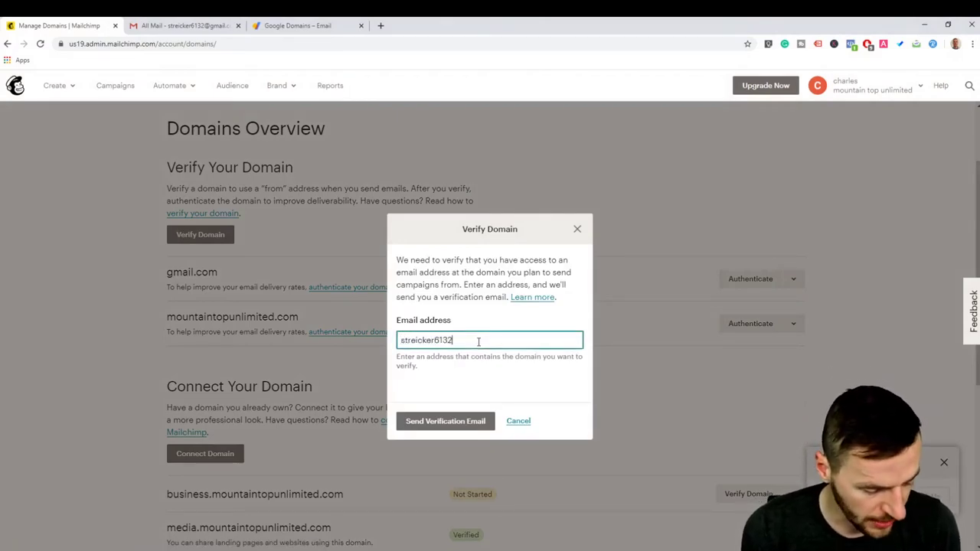
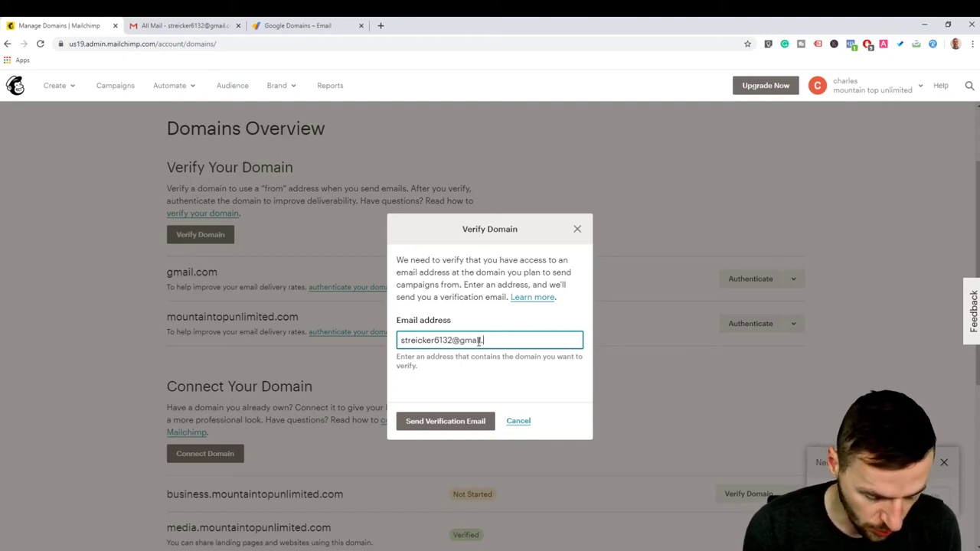
left_click(433, 422)
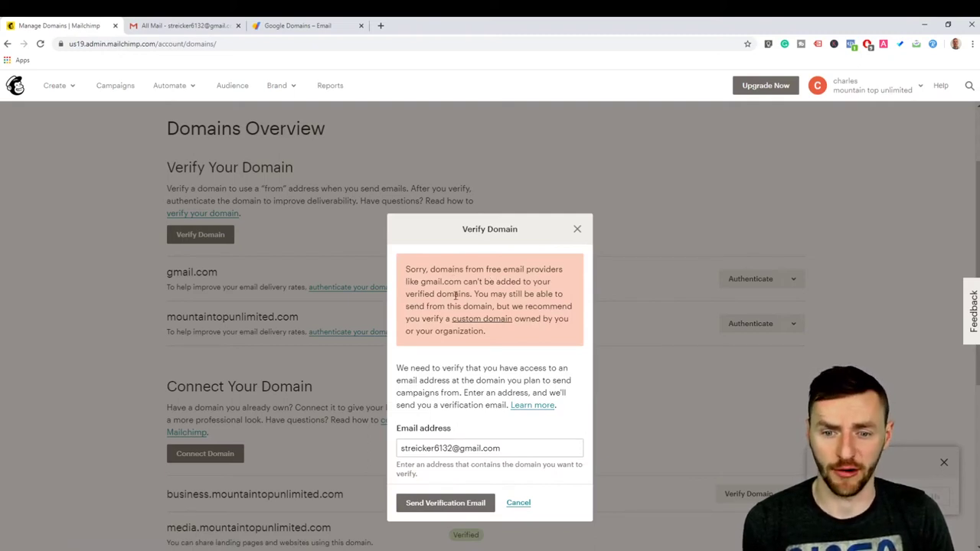
left_click(579, 231)
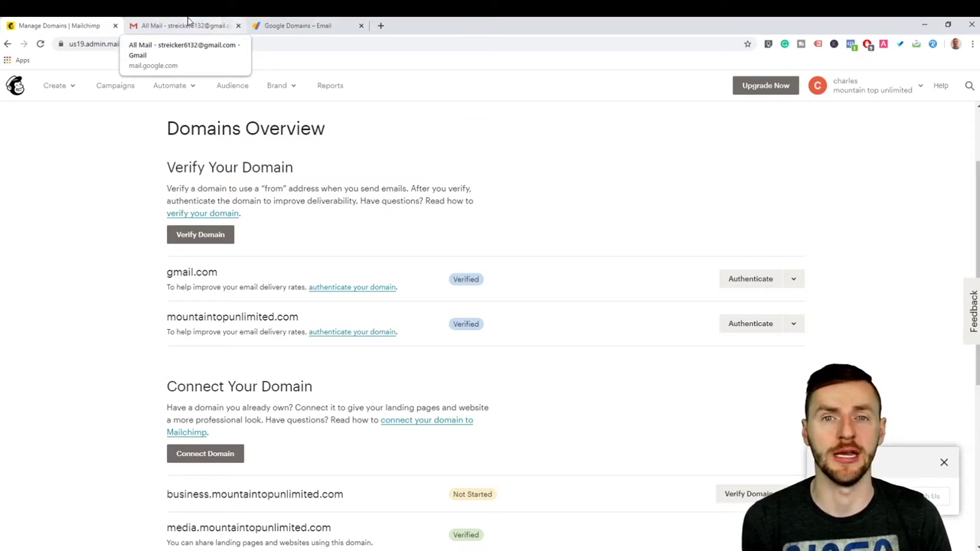
left_click(292, 23)
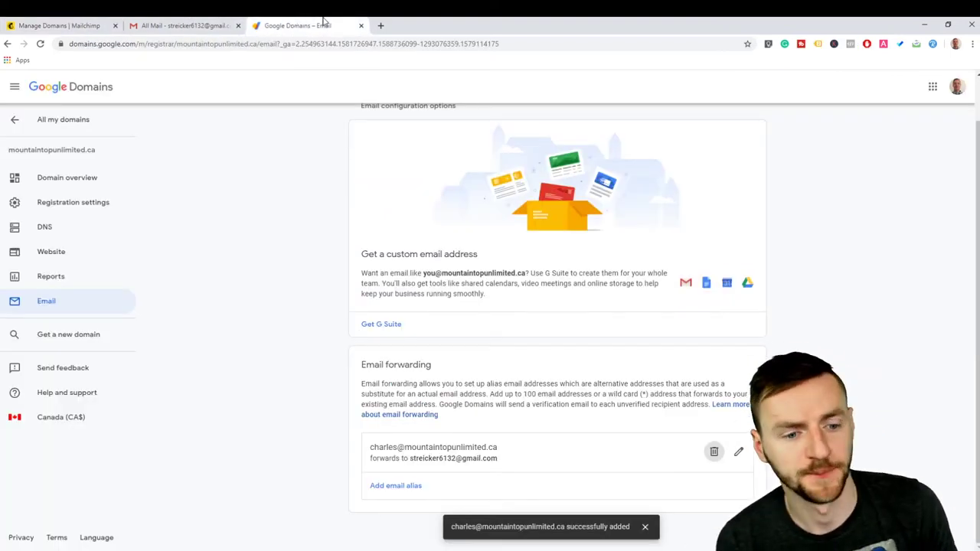
Step: Open the Email settings for findingfaves.com in Google Domains
left_click(61, 90)
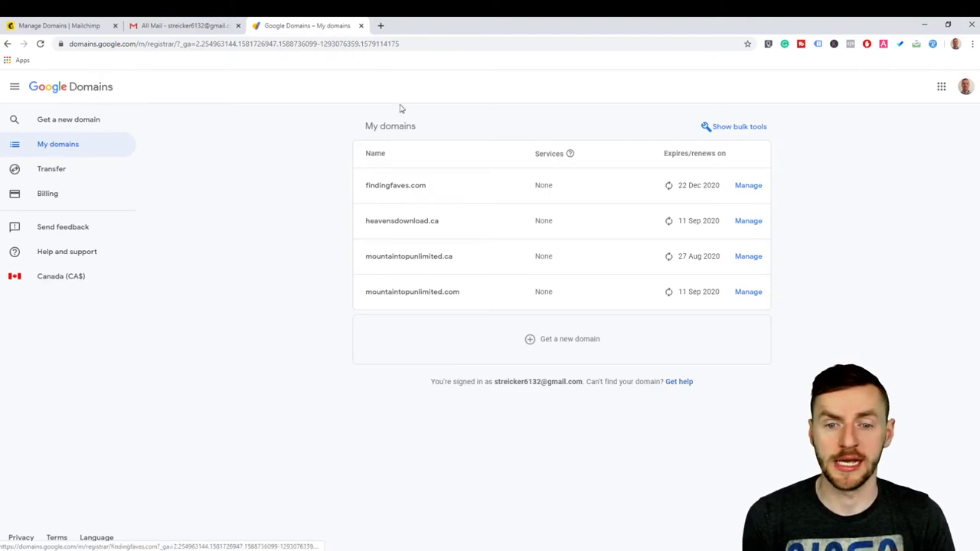
left_click(390, 187)
scroll(153, 206, "down", 3)
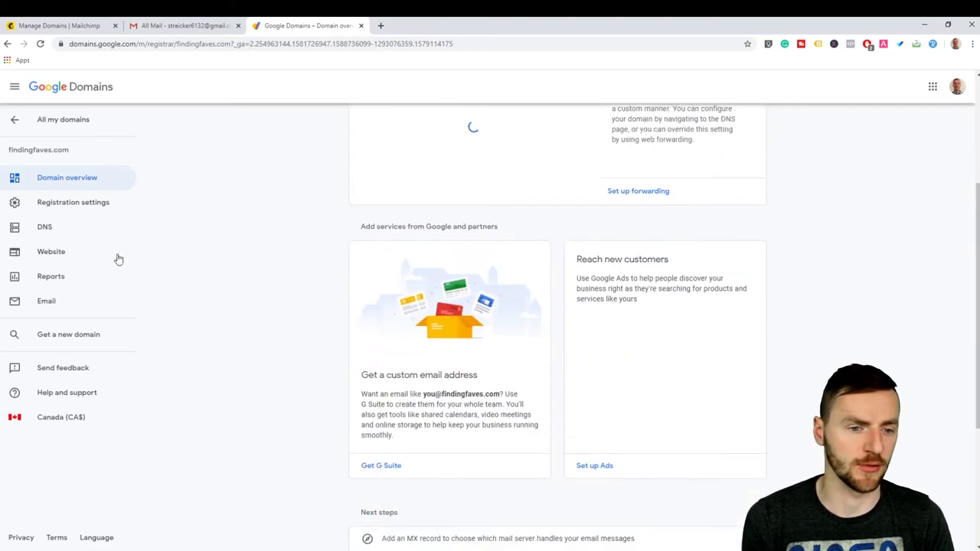
left_click(54, 303)
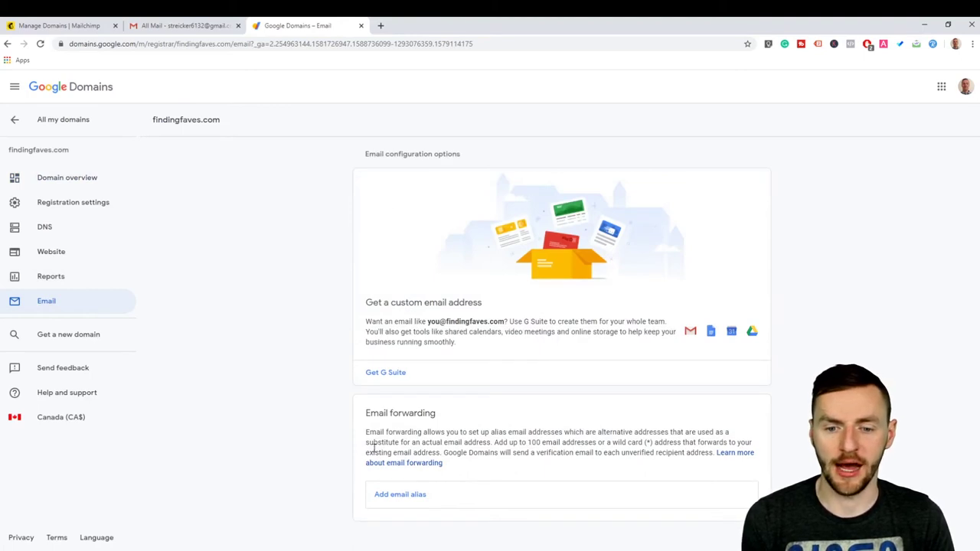
Step: Add a findingfaves.com forwarding alias that delivers to the Gmail inbox
left_click(398, 497)
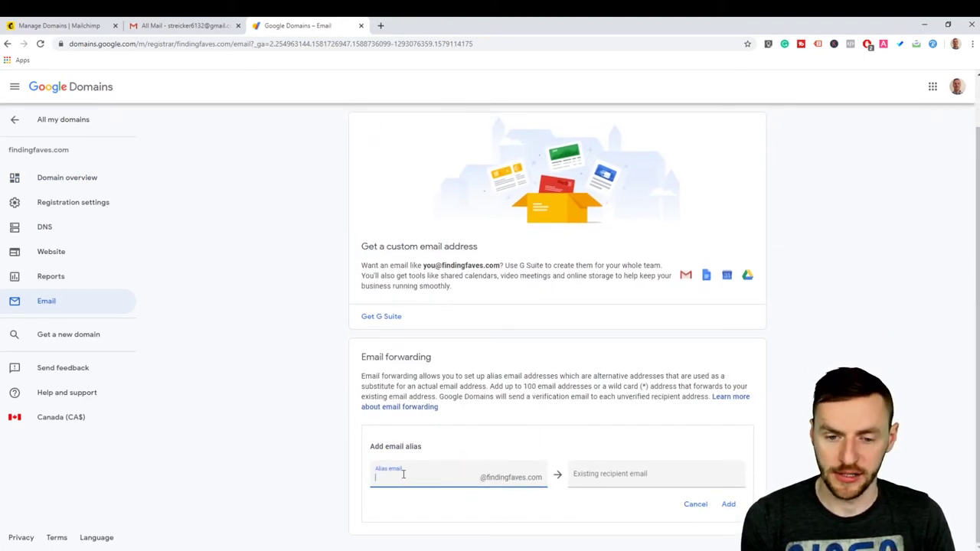
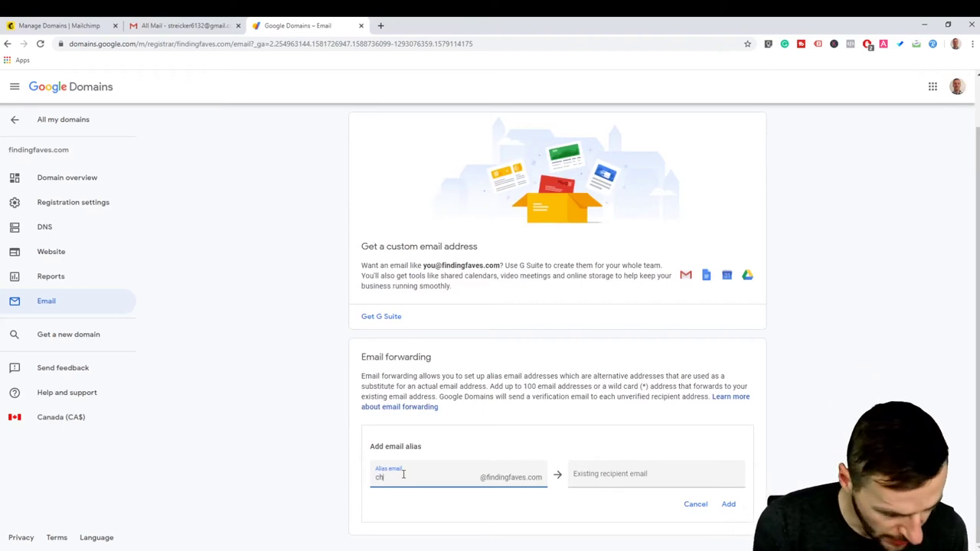
left_click(603, 474)
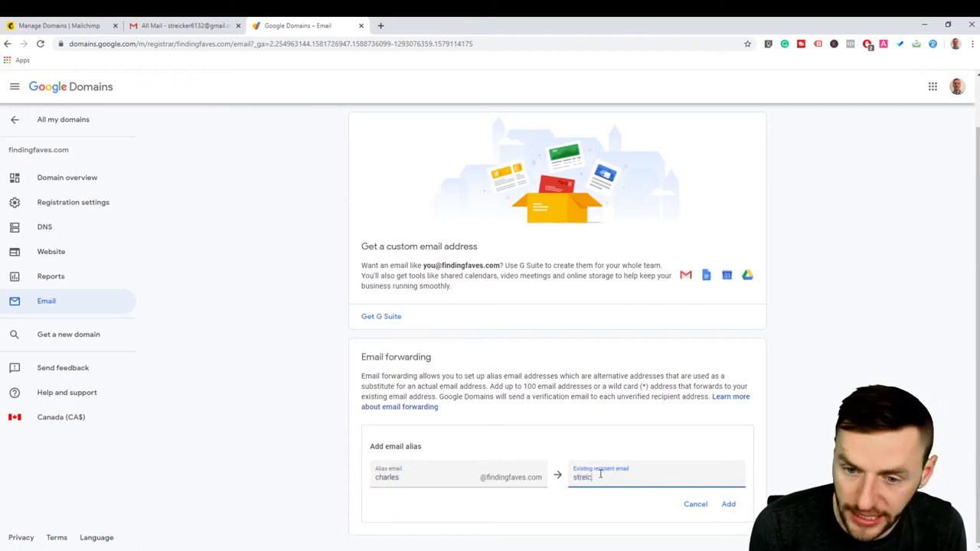
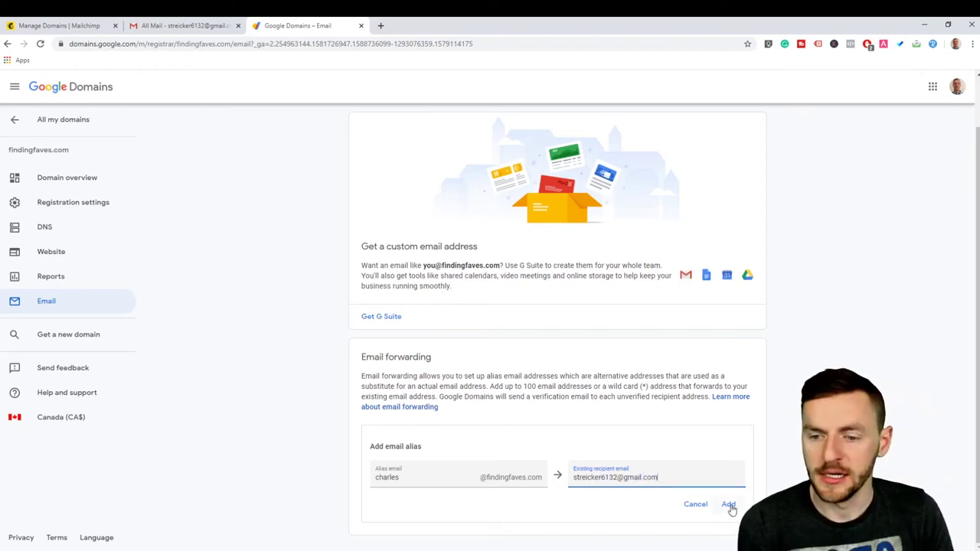
left_click(728, 505)
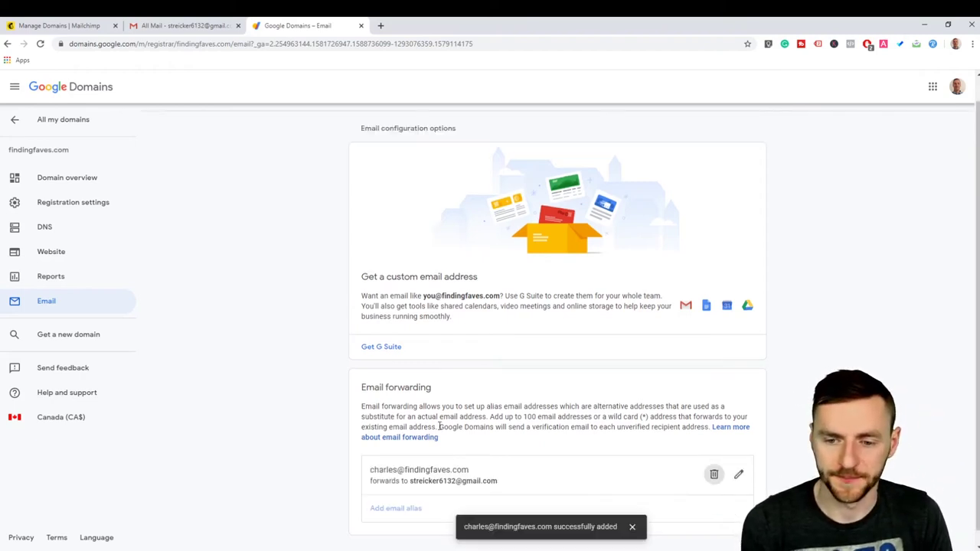
scroll(515, 364, "down", 1)
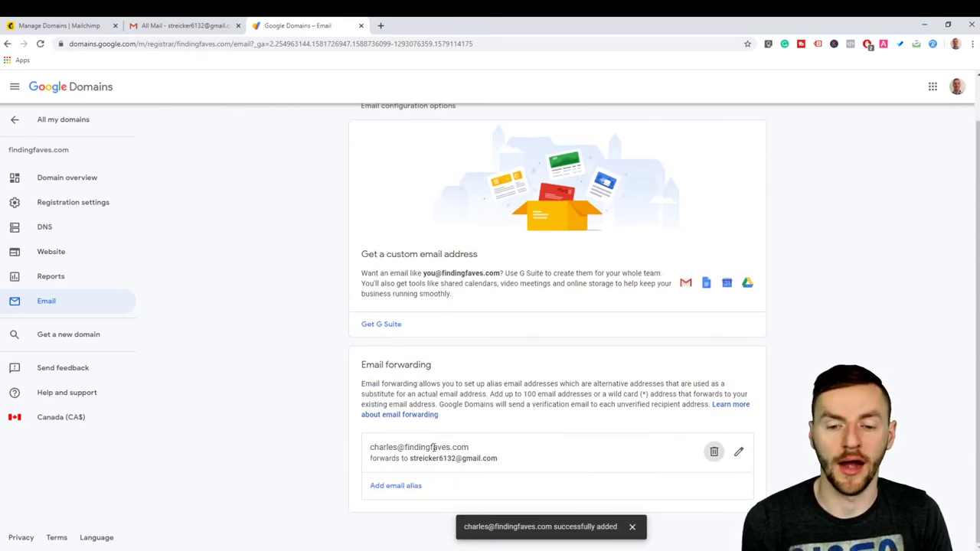
left_click(67, 23)
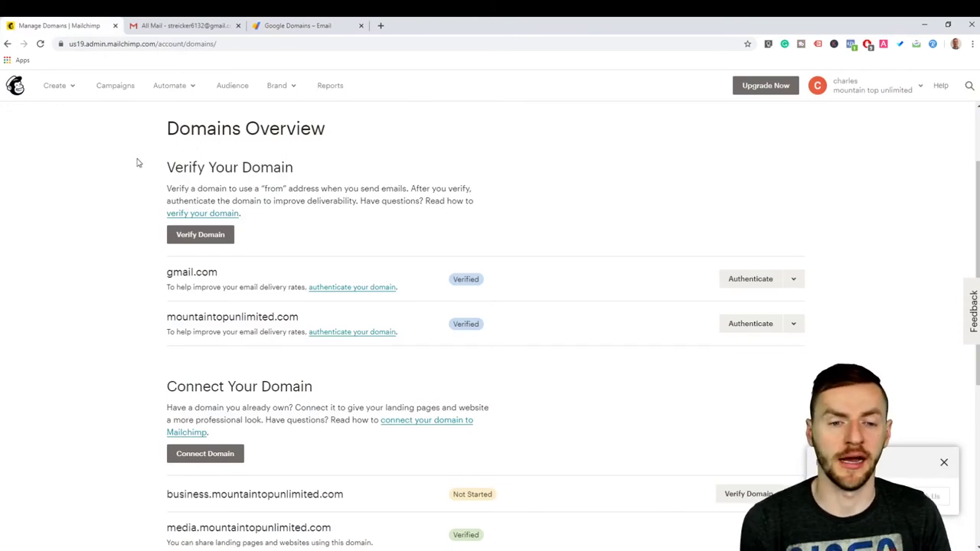
Step: Send a verification email to the findingfaves.com alias address, then reopen Verify Domain
left_click(207, 235)
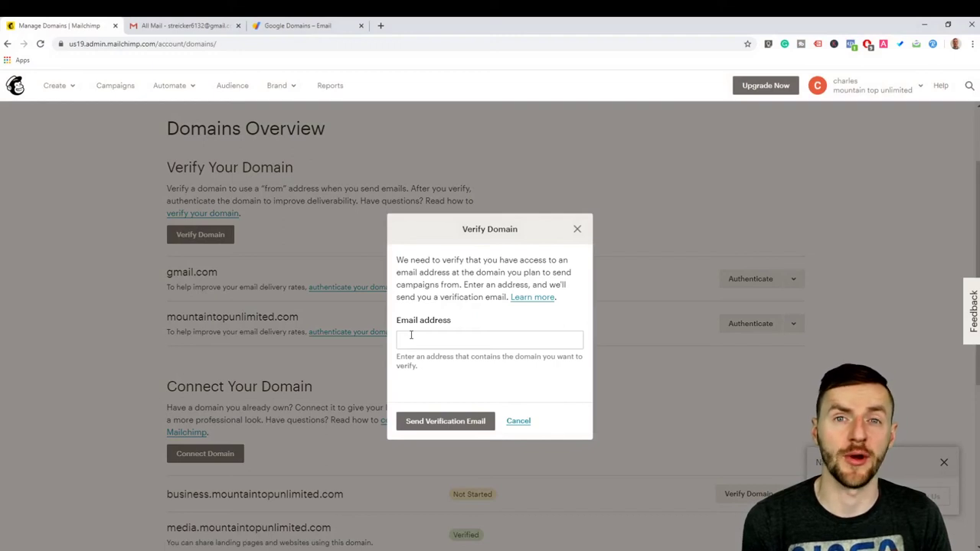
left_click(416, 338)
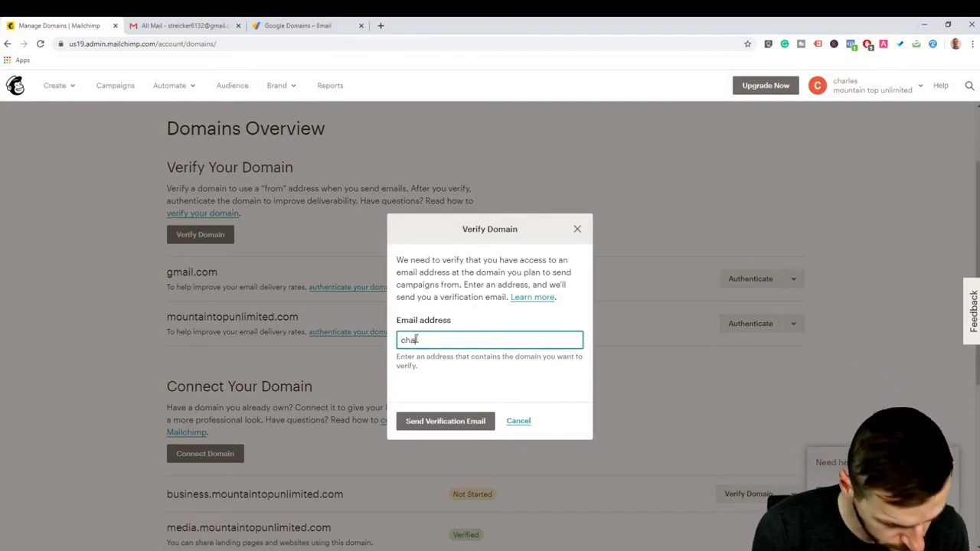
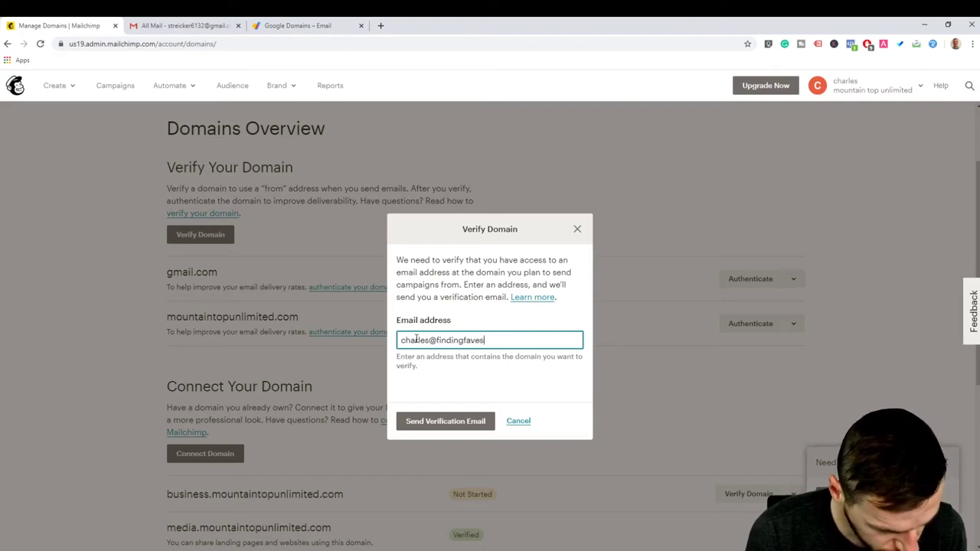
left_click(447, 423)
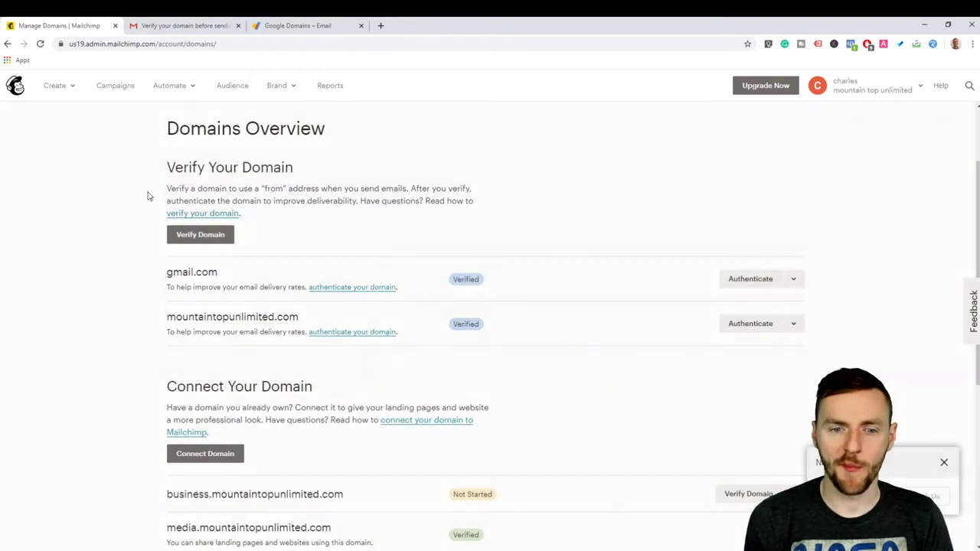
left_click(201, 237)
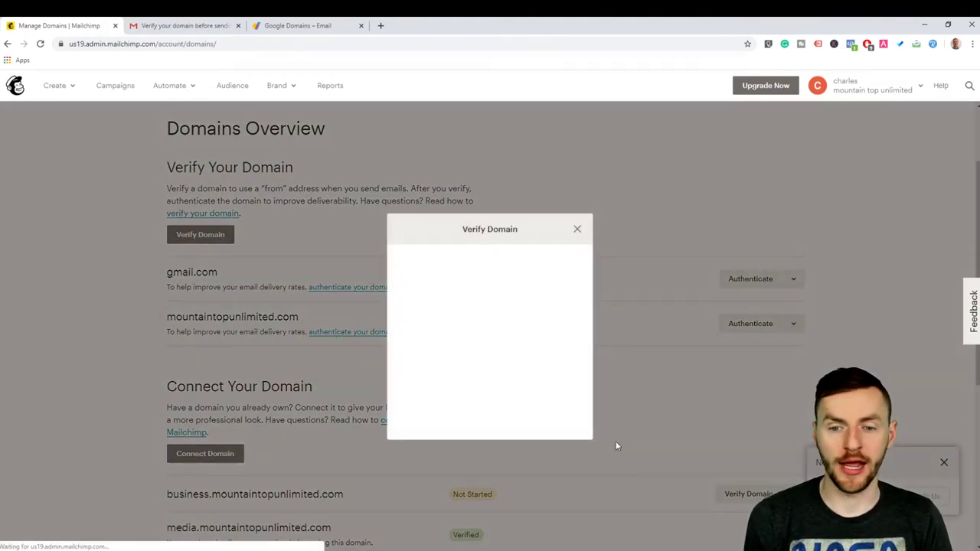
left_click(497, 342)
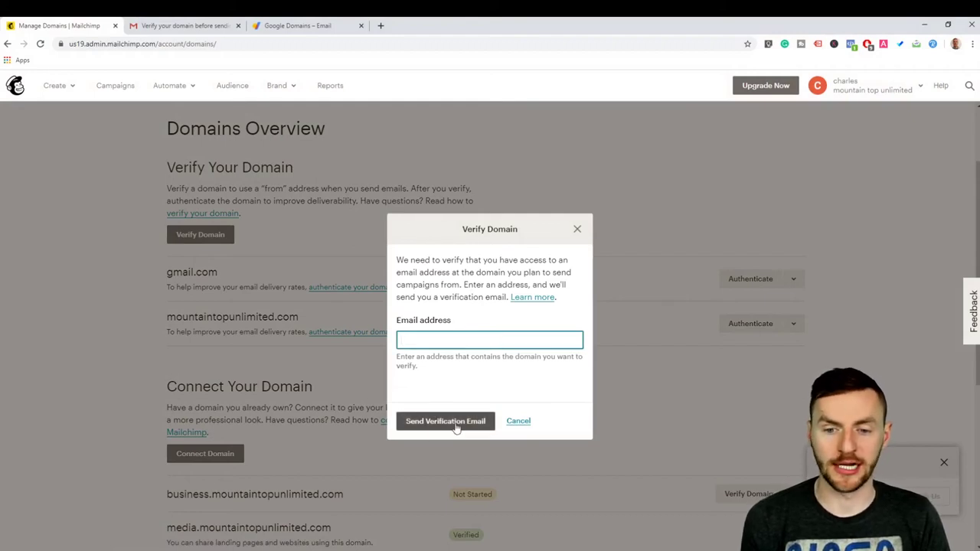
Step: Confirm domain access from Mailchimp's verification email in Gmail
left_click(189, 25)
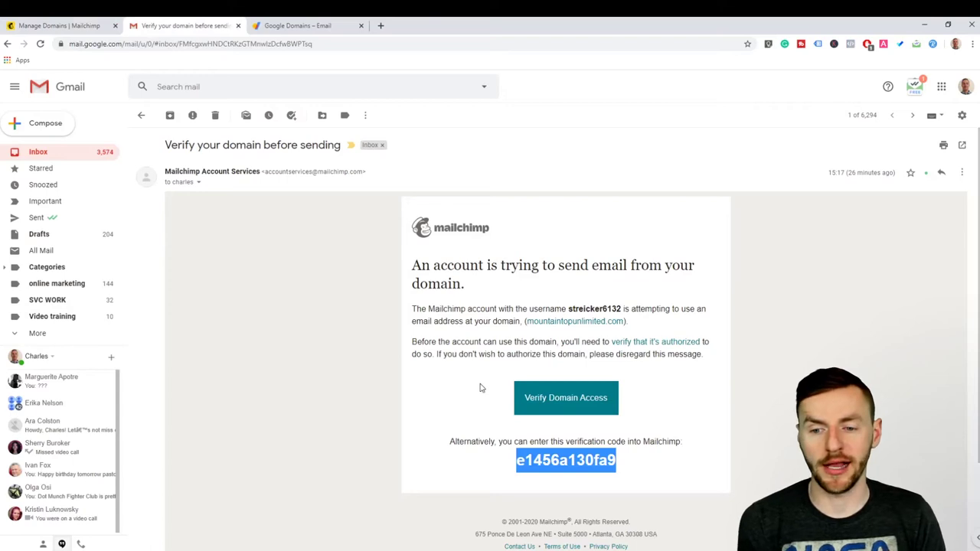
left_click(575, 399)
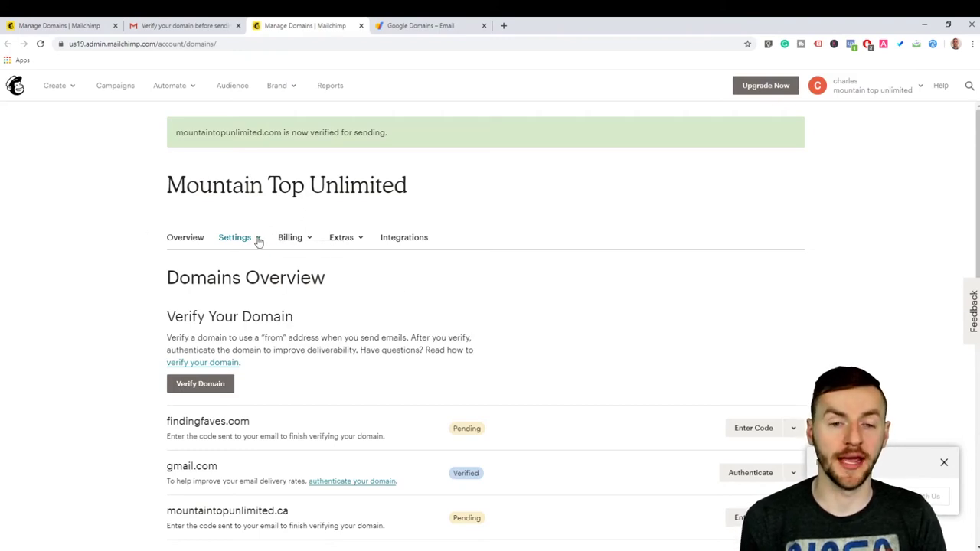
Step: Submit findingfaves.com under Connect Your Domain to get its CNAME and A records
scroll(121, 192, "down", 4)
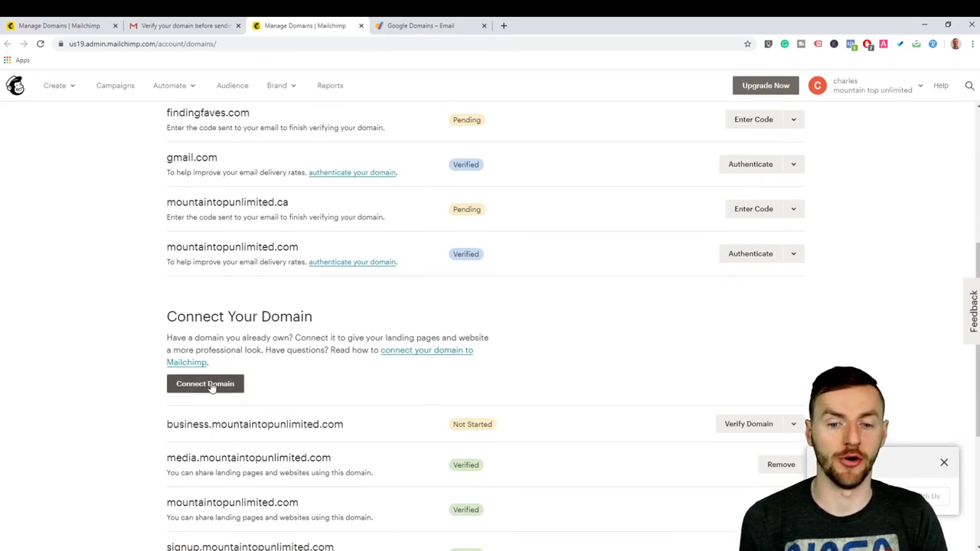
left_click(208, 384)
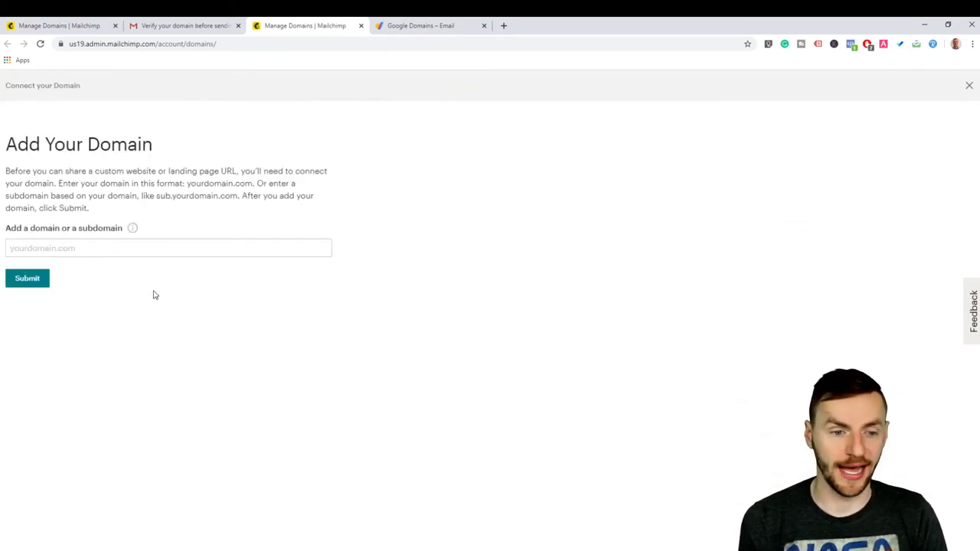
left_click(60, 248)
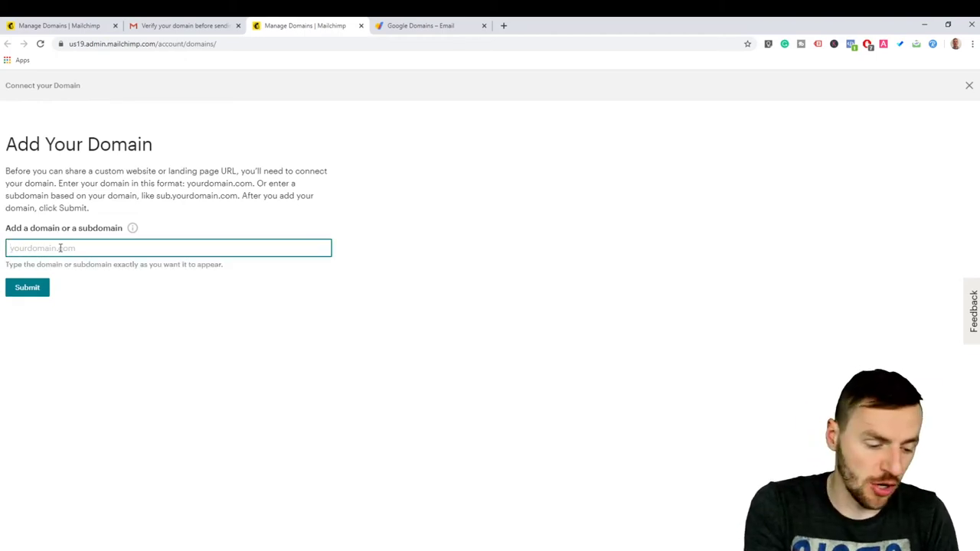
type("findi")
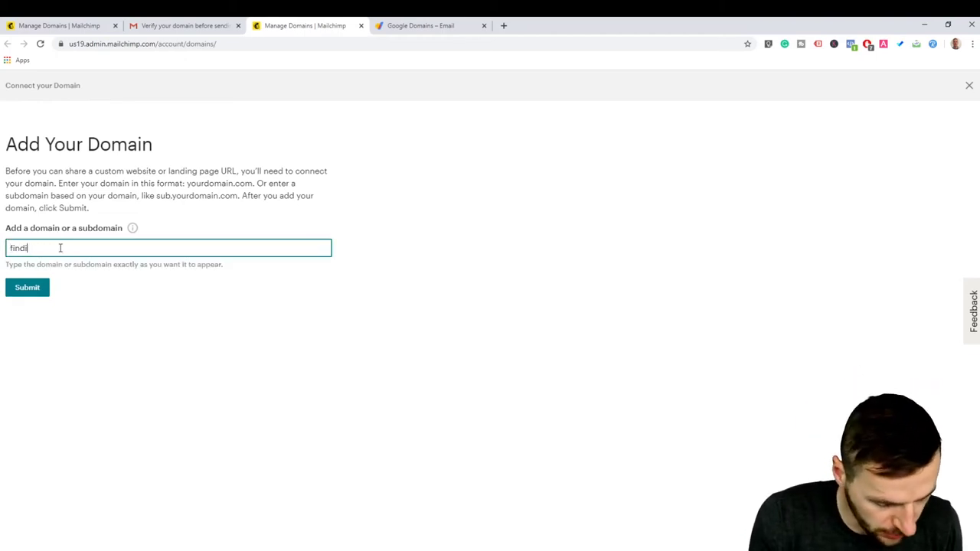
type("ngfaves.com")
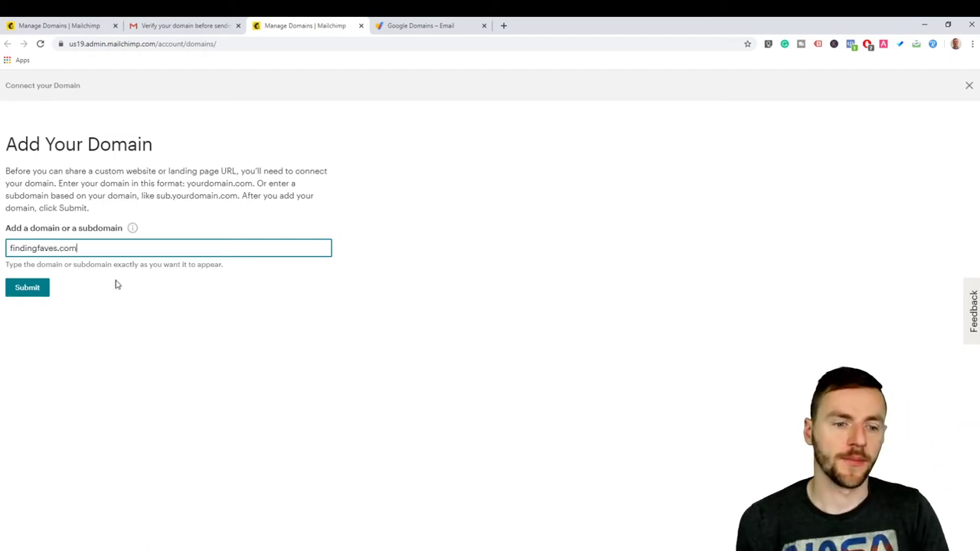
left_click(19, 286)
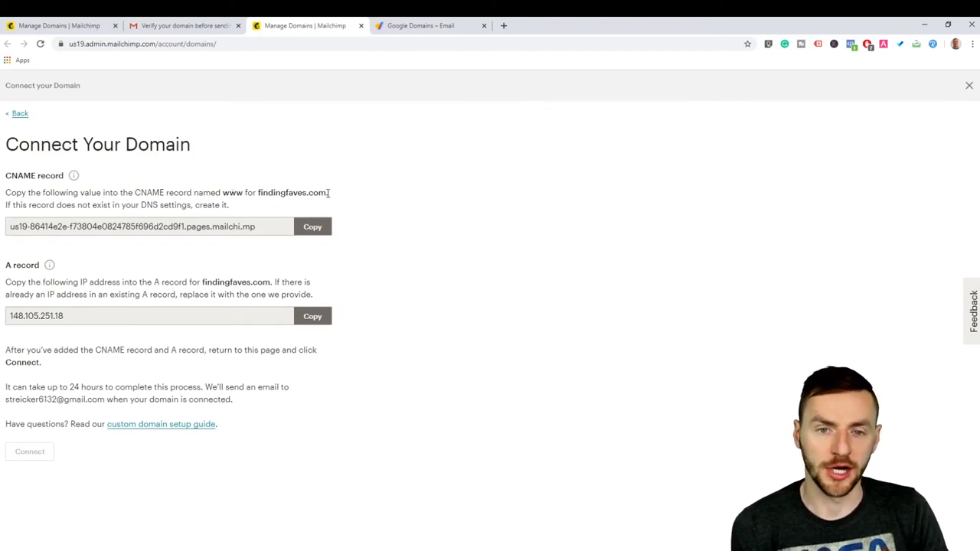
left_click(411, 25)
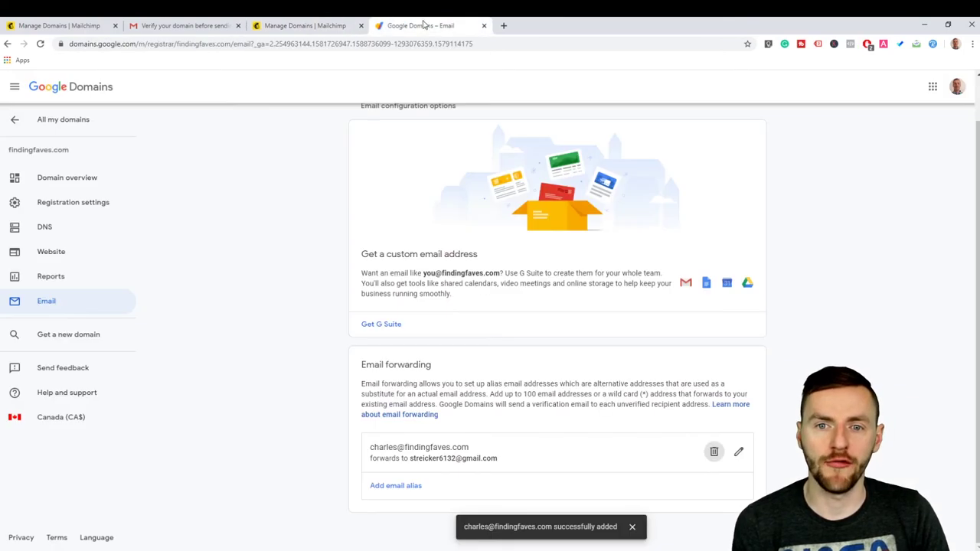
Step: Start a new CNAME custom resource record named www in findingfaves.com's DNS settings
left_click(60, 235)
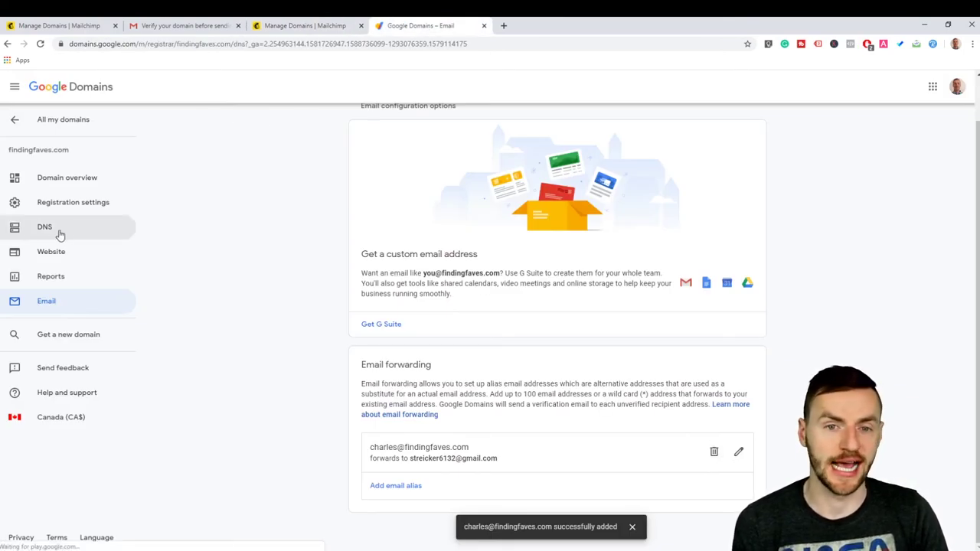
left_click(317, 23)
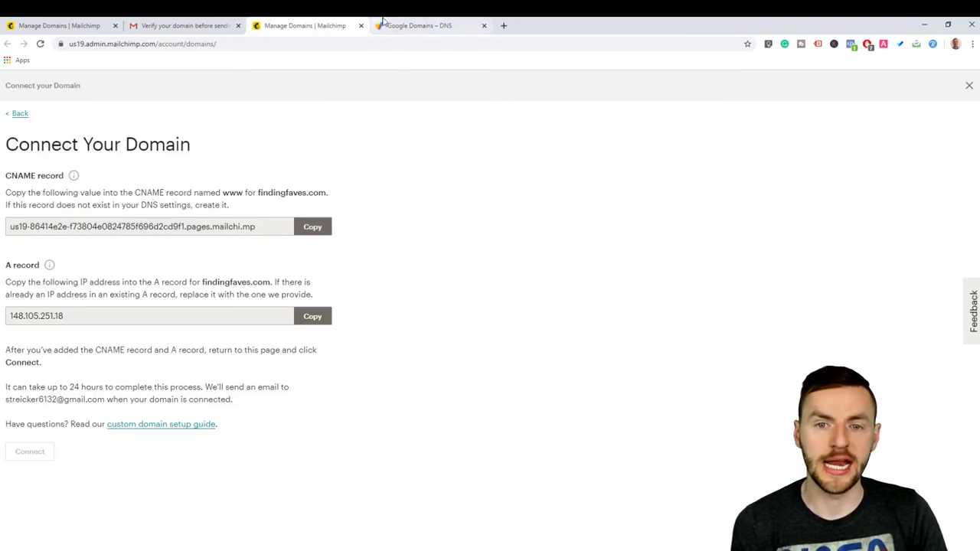
left_click(417, 25)
scroll(425, 263, "down", 7)
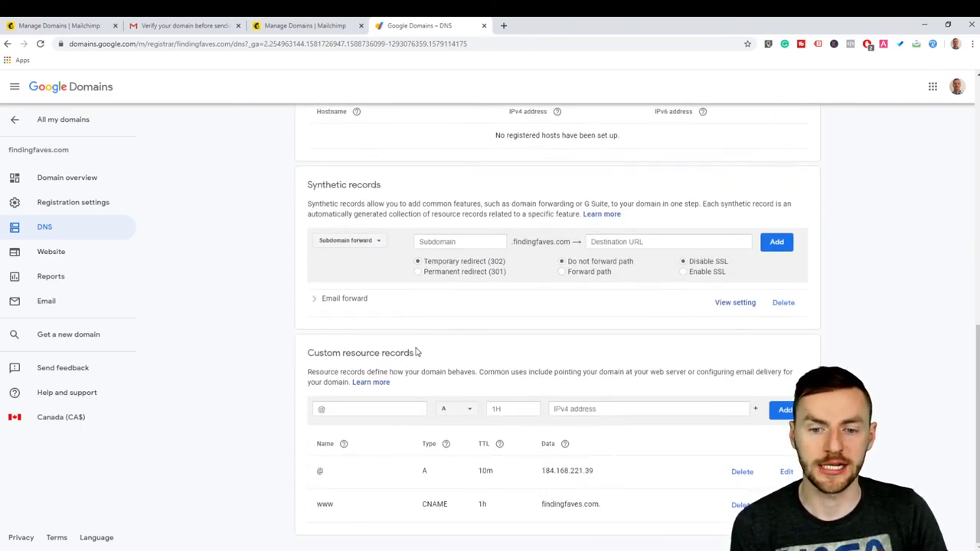
key("ctrl+shift+Tab")
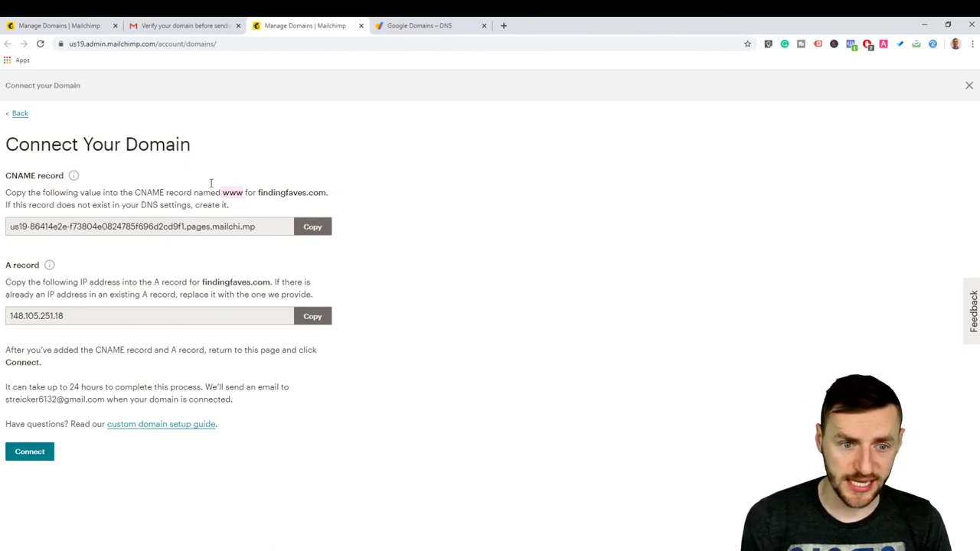
left_click(411, 25)
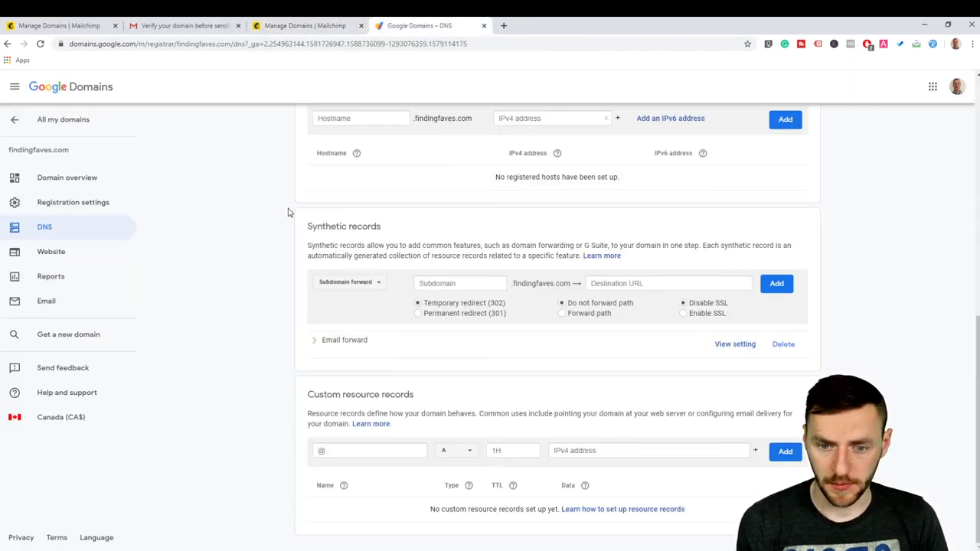
left_click(450, 452)
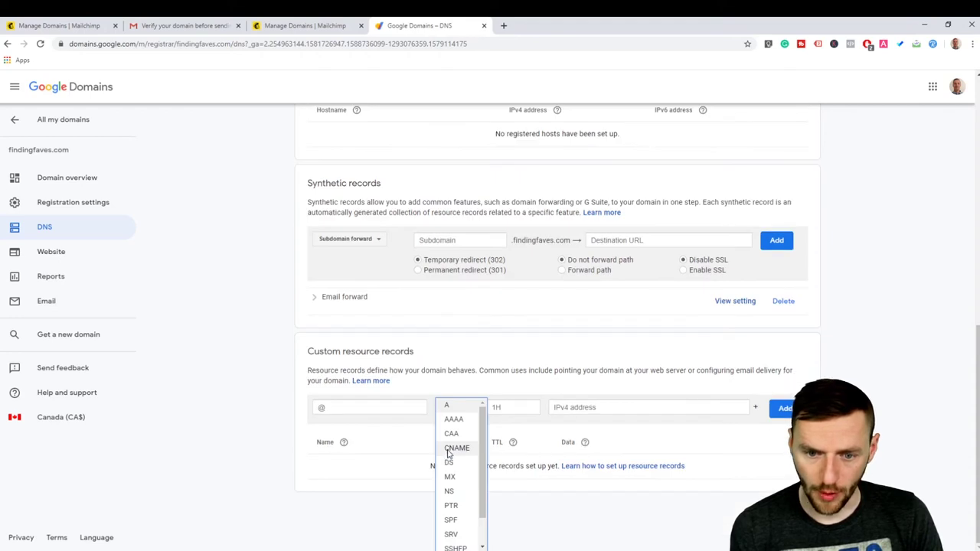
left_click(453, 448)
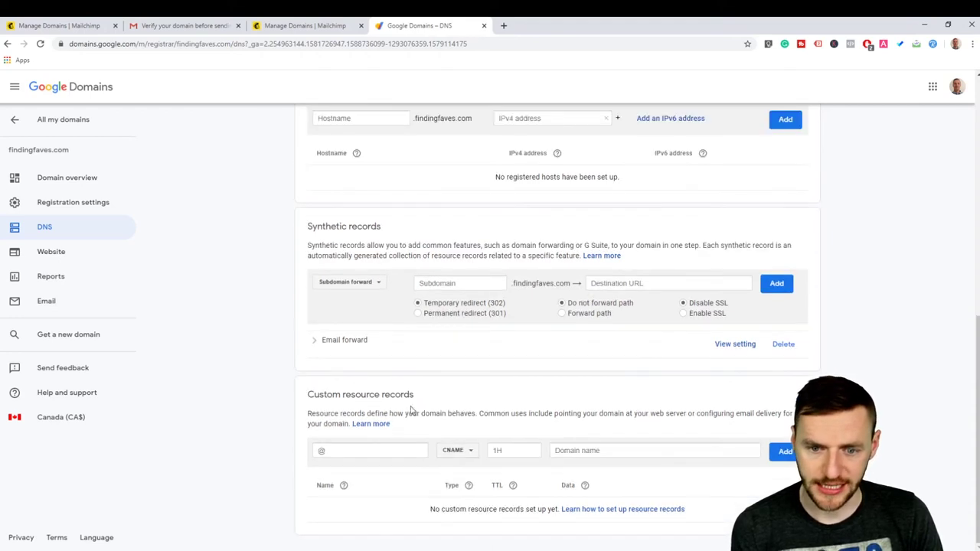
left_click(365, 448)
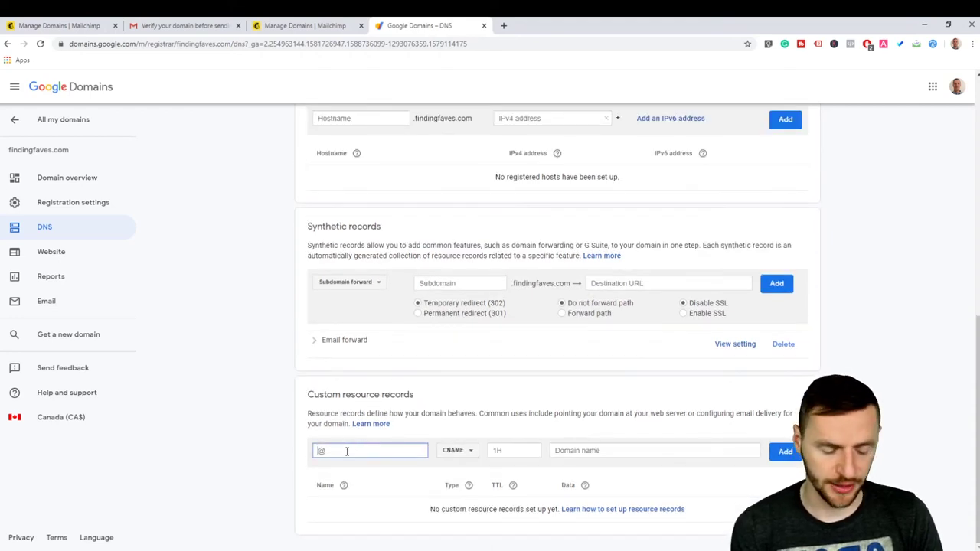
type("www")
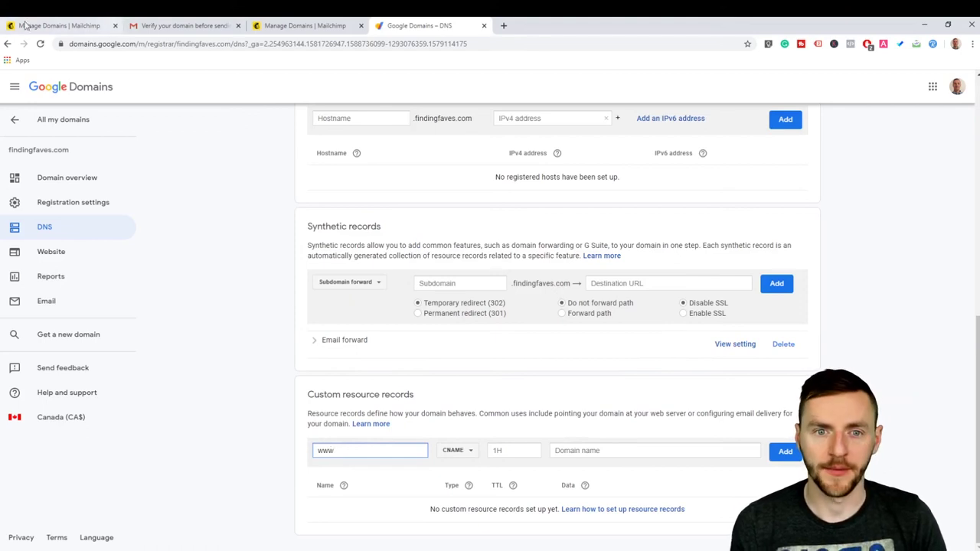
Step: Paste Mailchimp's pages address as the www CNAME target and add the record
left_click(292, 25)
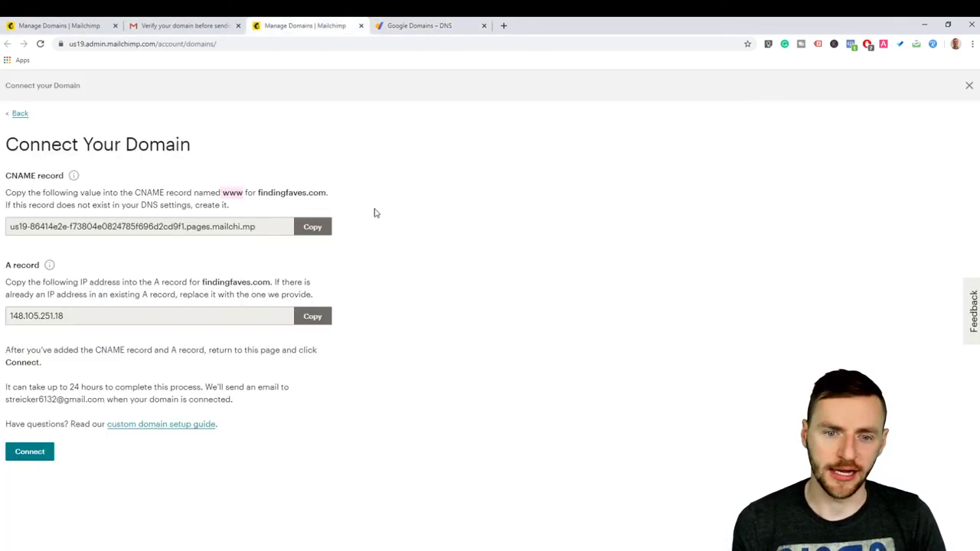
left_click(313, 226)
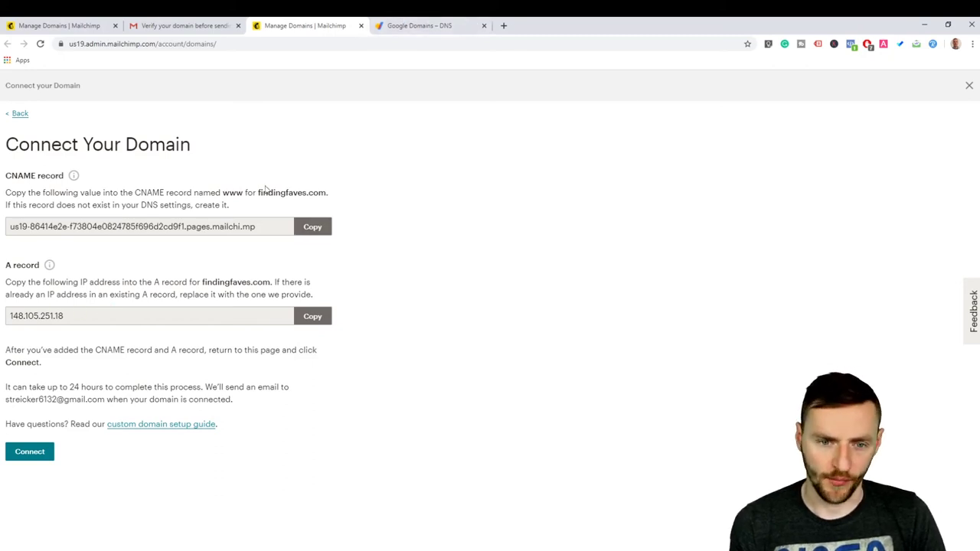
left_click(417, 25)
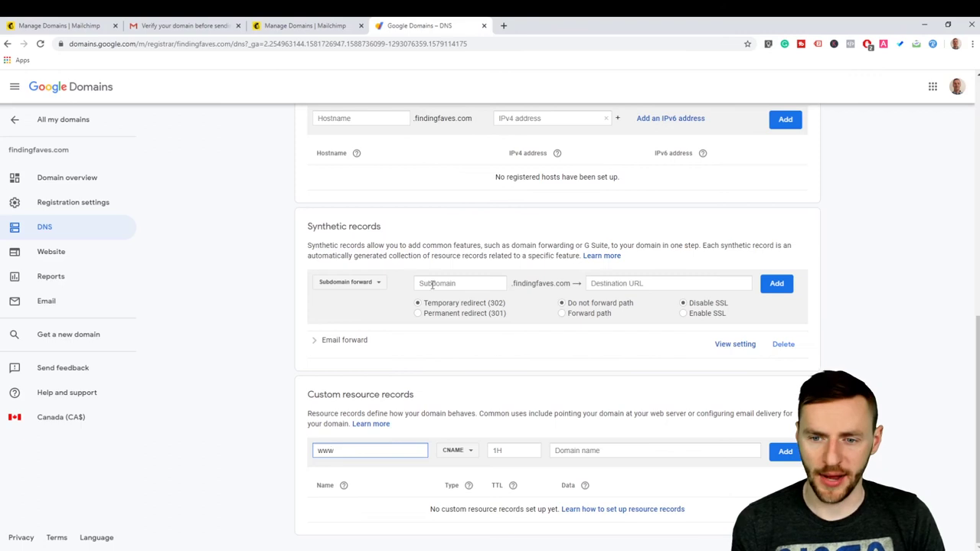
left_click(593, 447)
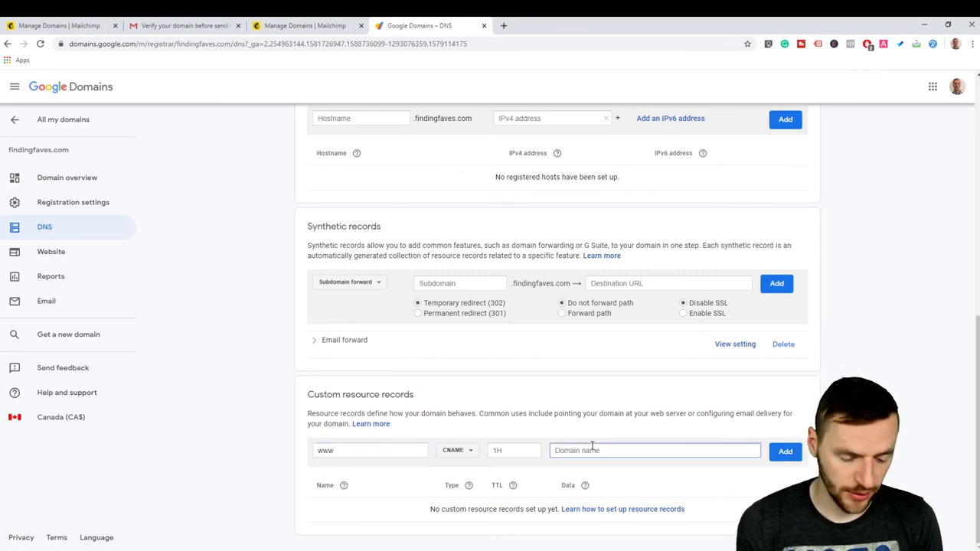
key("ctrl+v")
left_click(784, 453)
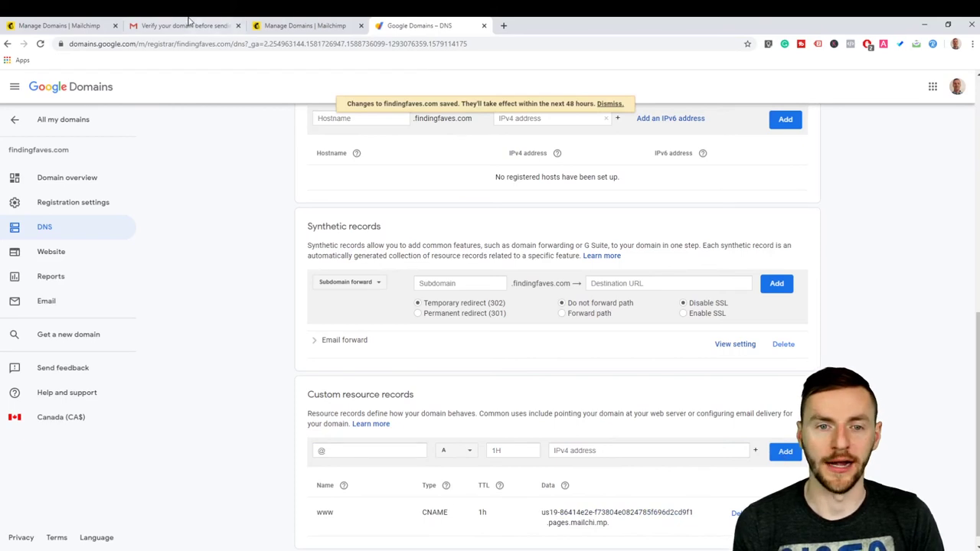
left_click(280, 25)
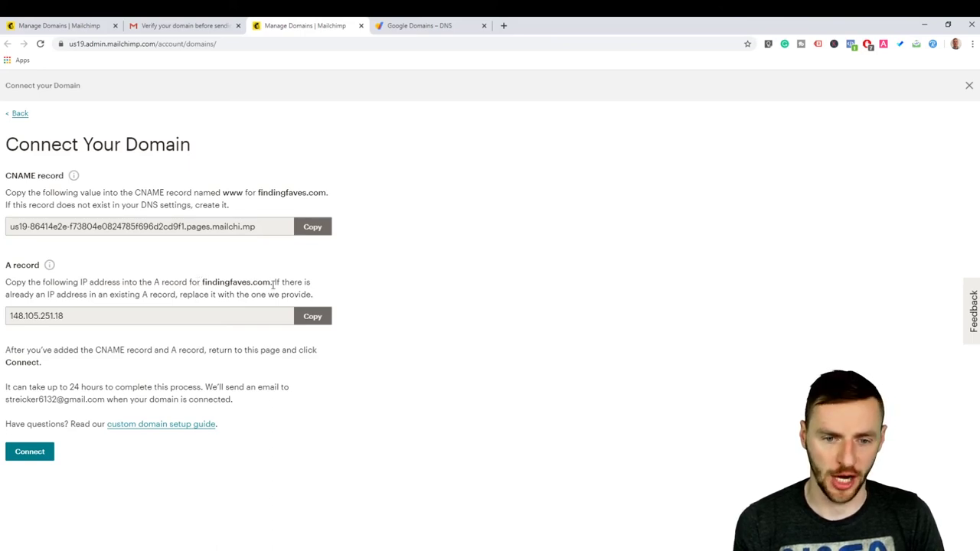
Step: Copy findingfaves.com. from Mailchimp into the new A record's host name field
left_click(419, 26)
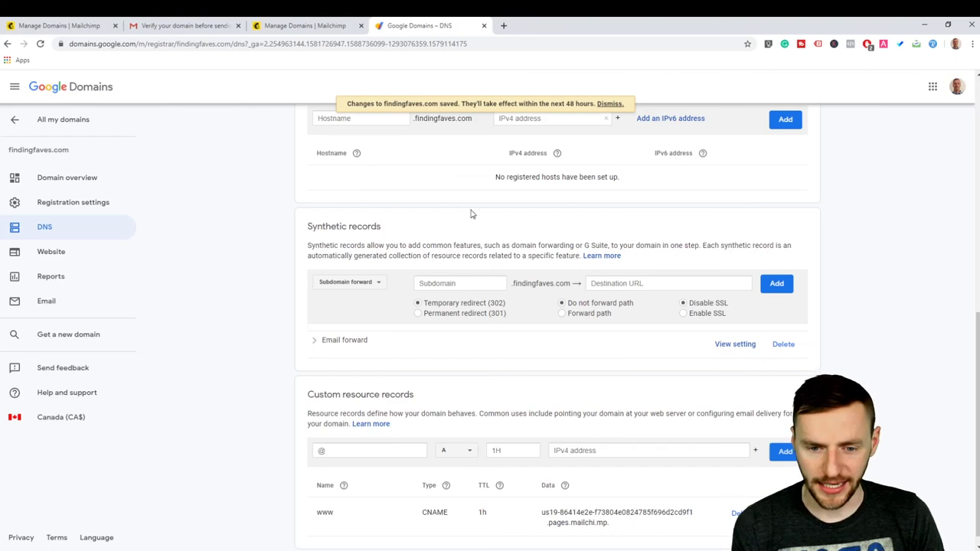
scroll(452, 383, "down", 1)
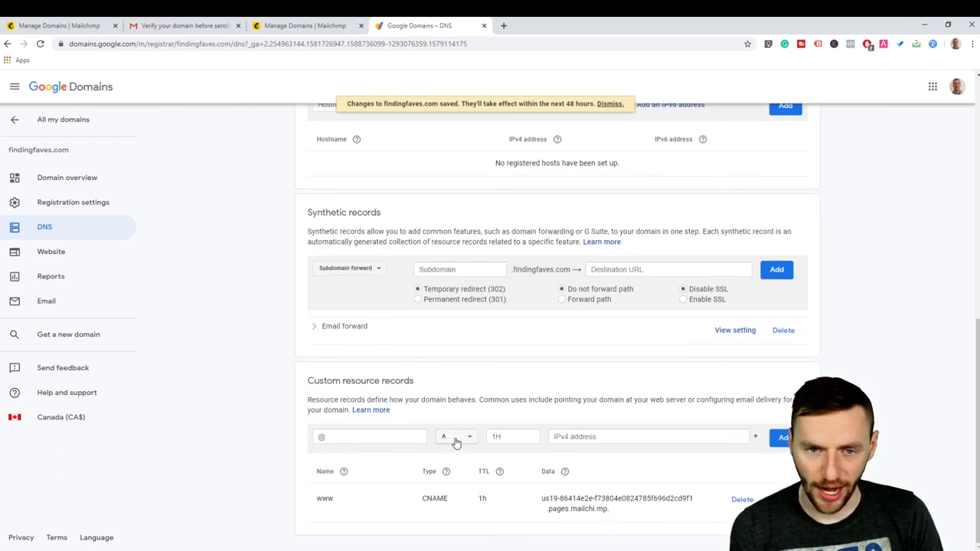
left_click(304, 25)
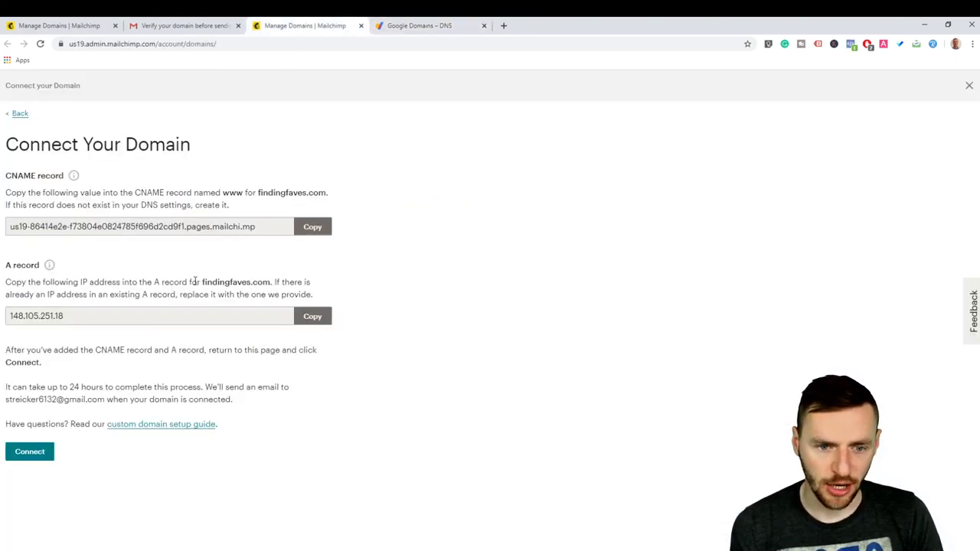
left_click_drag(202, 282, 271, 284)
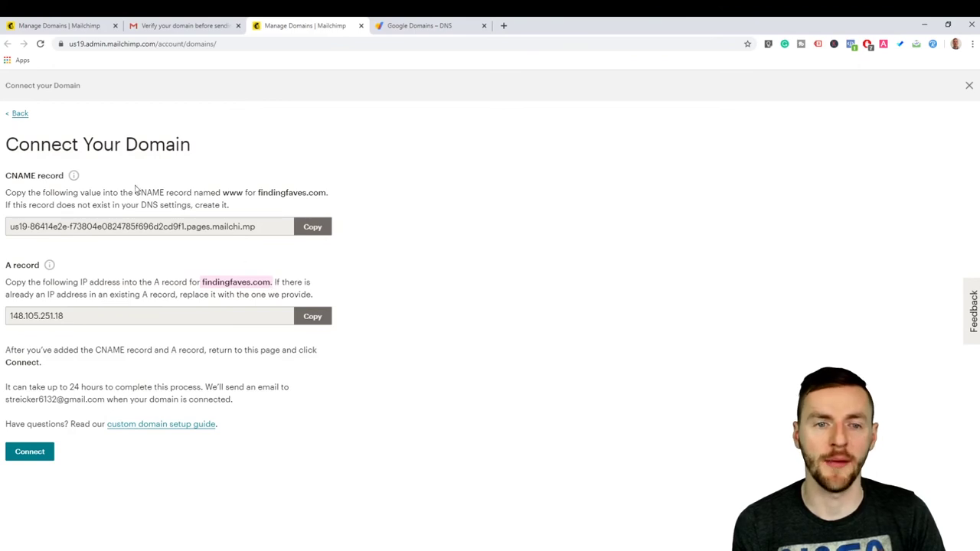
left_click(422, 24)
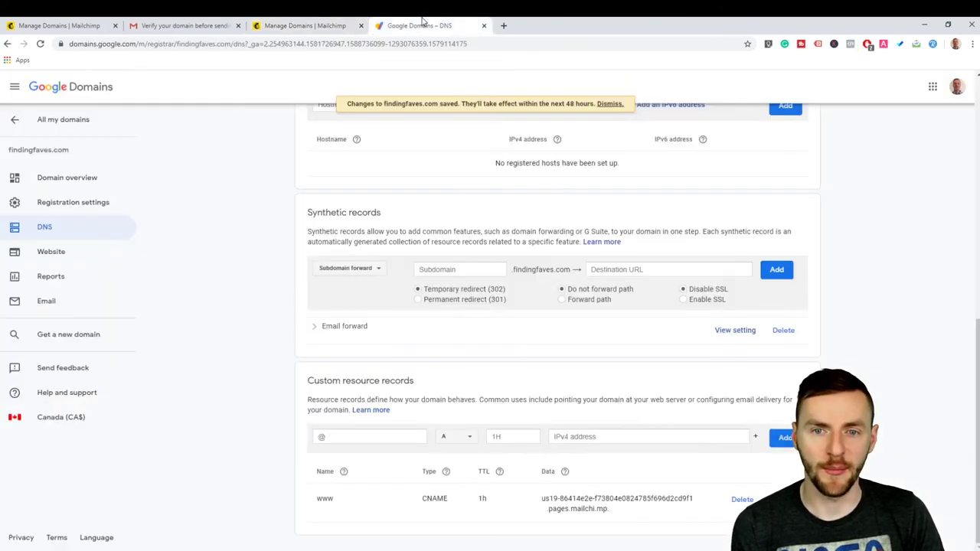
left_click(352, 435)
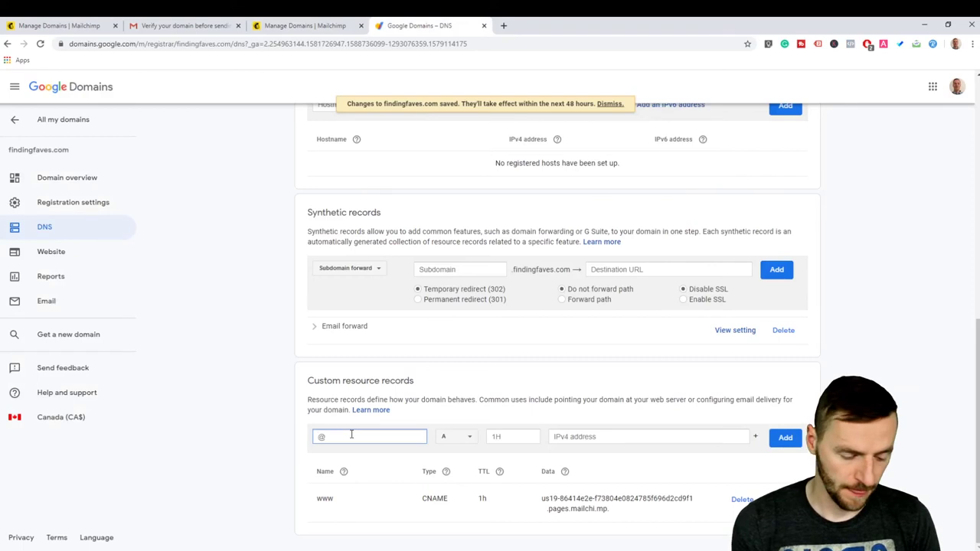
key("ctrl+v")
Step: Set the A record's IPv4 address to 148.105.251.18 and save it
left_click(281, 24)
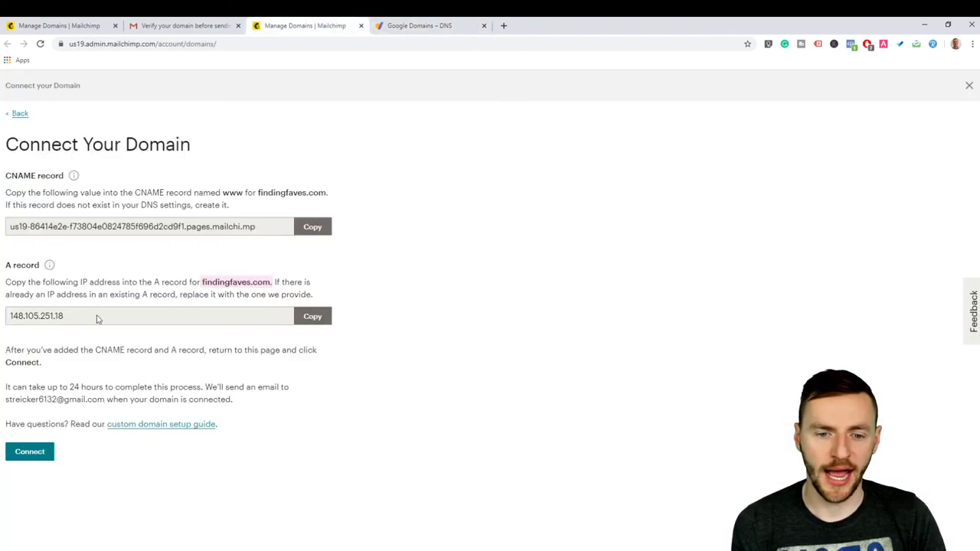
left_click(300, 317)
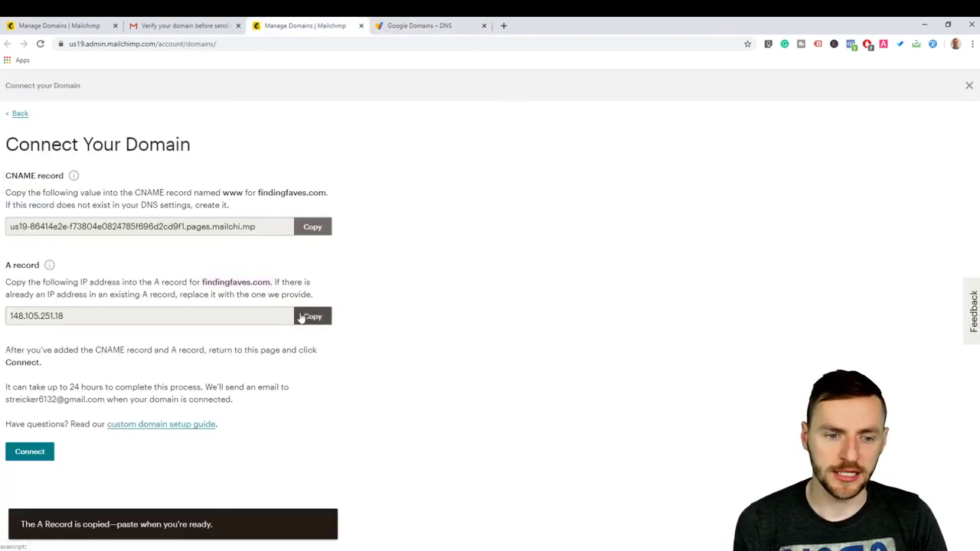
left_click(388, 23)
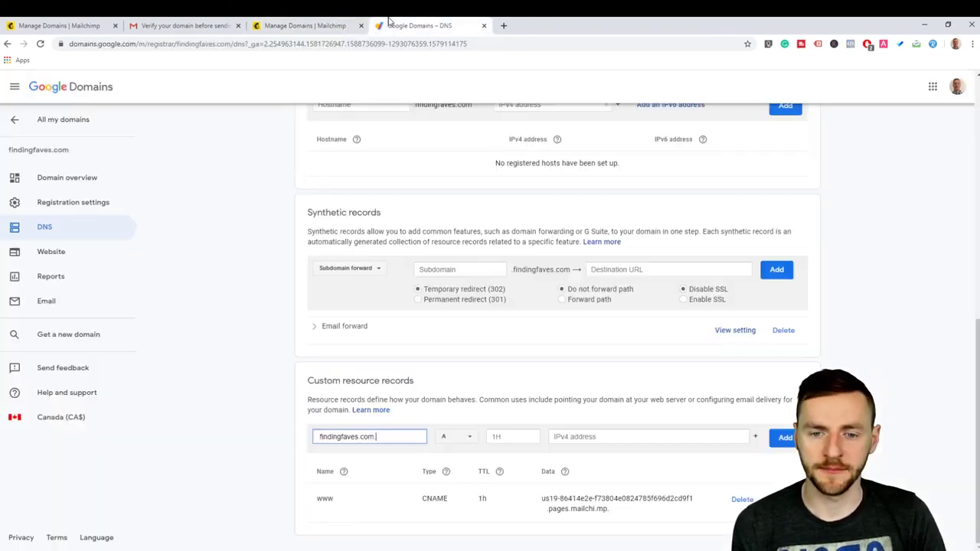
left_click(593, 437)
key("ctrl+v")
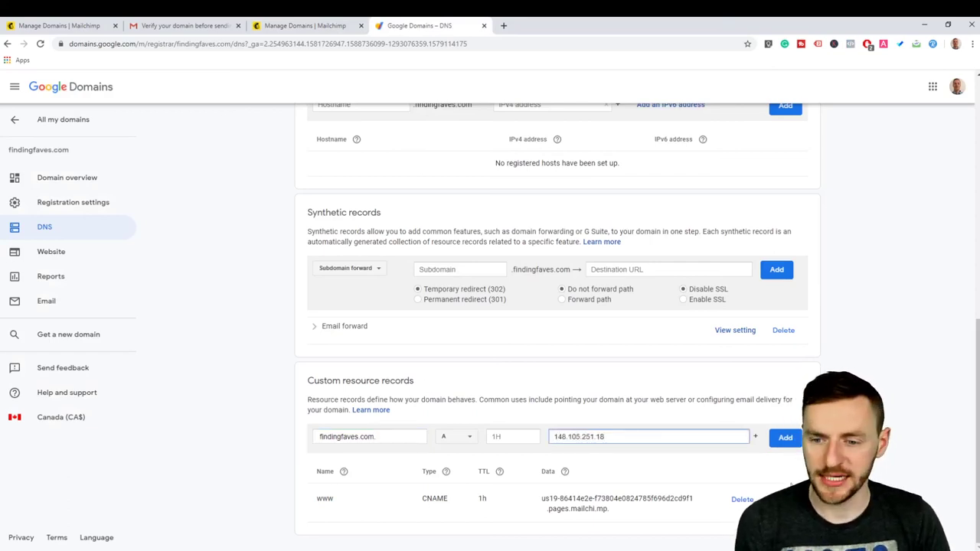
left_click(783, 439)
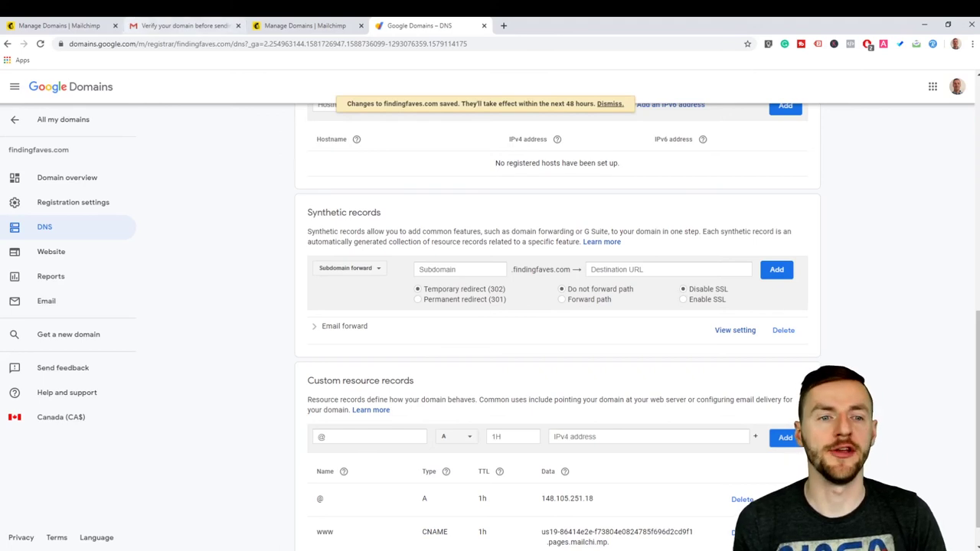
left_click(292, 23)
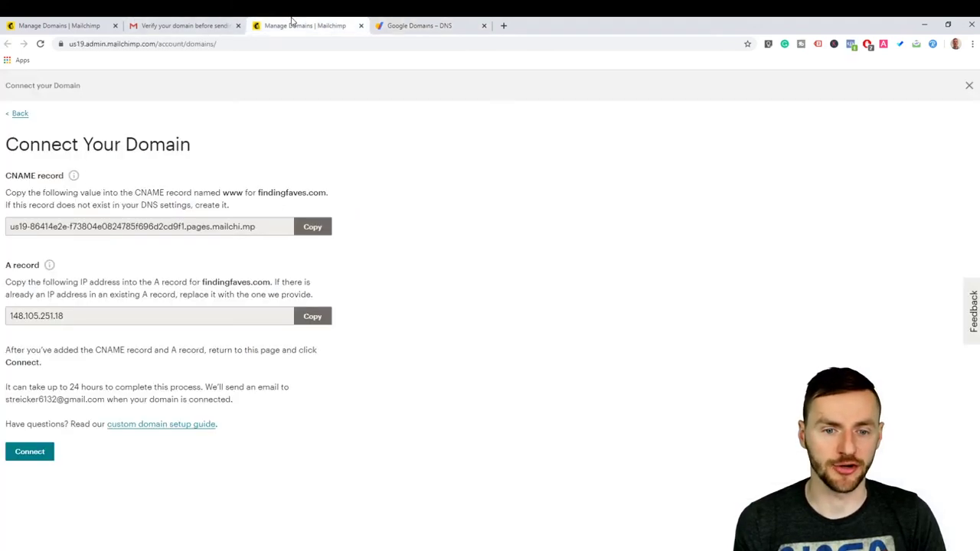
Step: Connect findingfaves.com and confirm the Domains Overview lists it as Verifying Domain
left_click(31, 453)
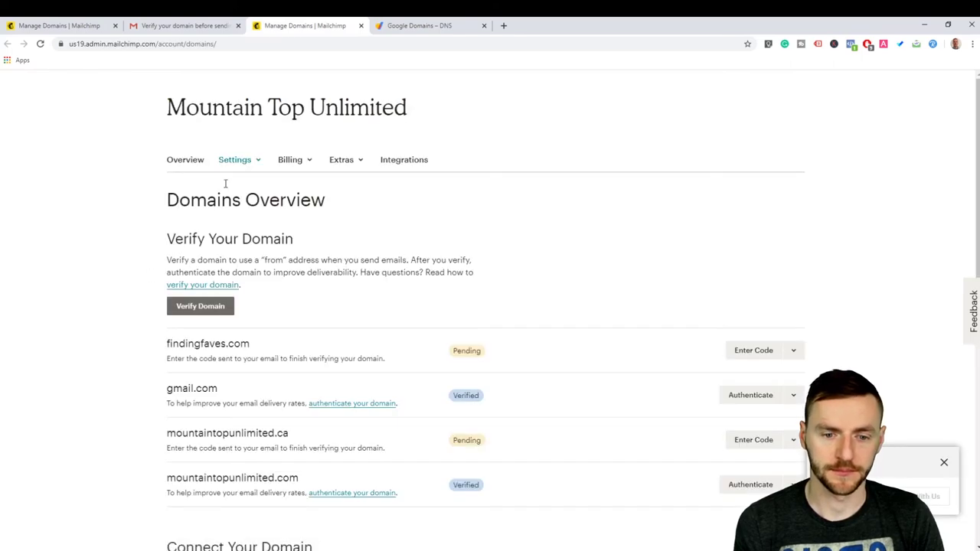
scroll(306, 207, "down", 2)
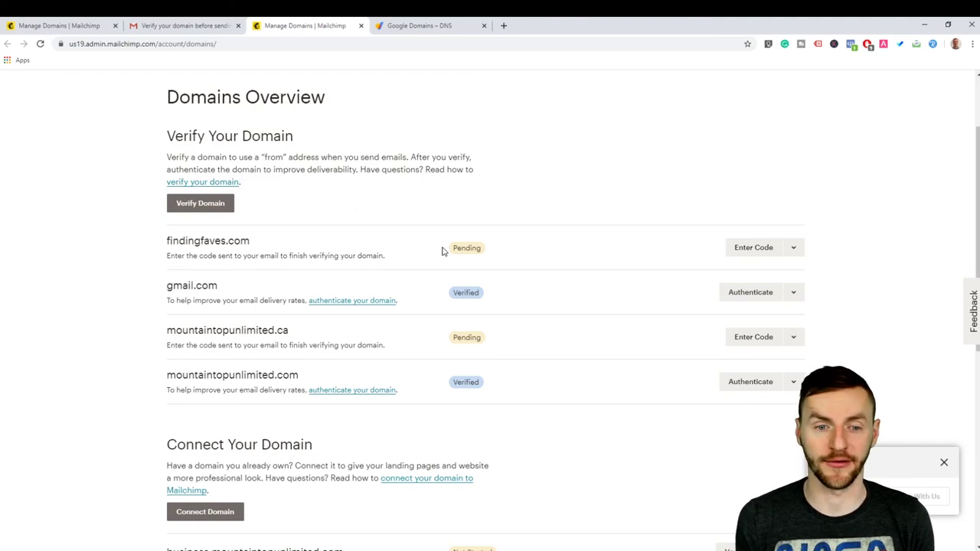
scroll(429, 279, "down", 5)
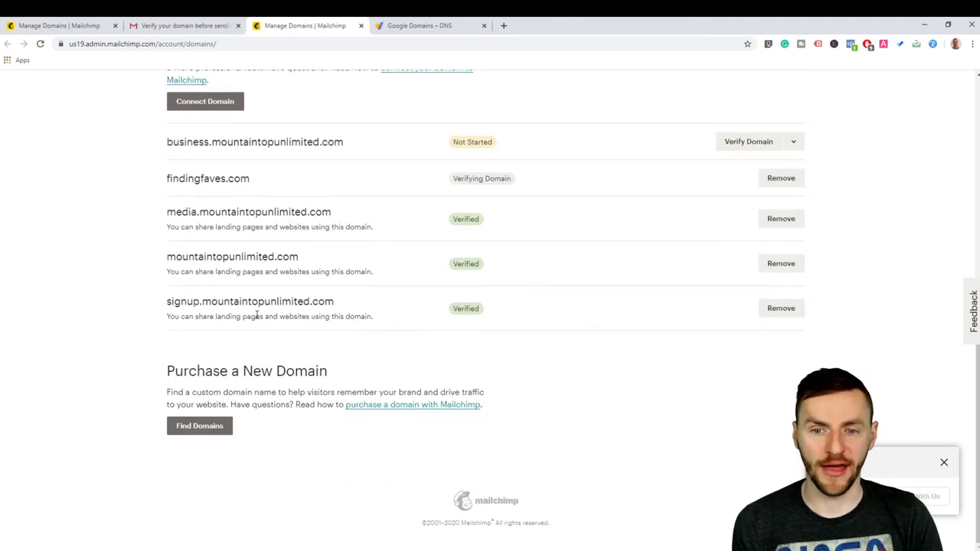
scroll(256, 316, "up", 6)
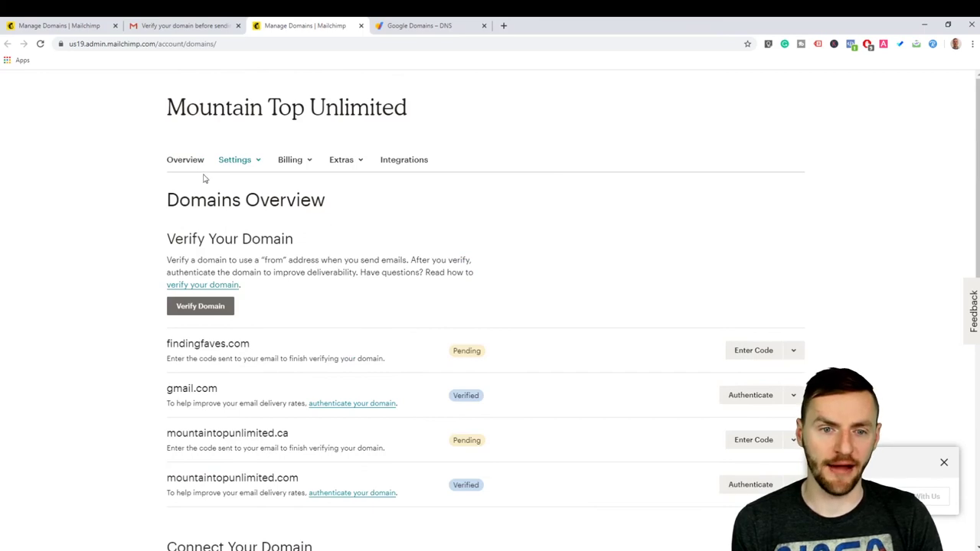
Step: Open the draft 'mountain top test page' landing page from Campaigns
left_click(63, 27)
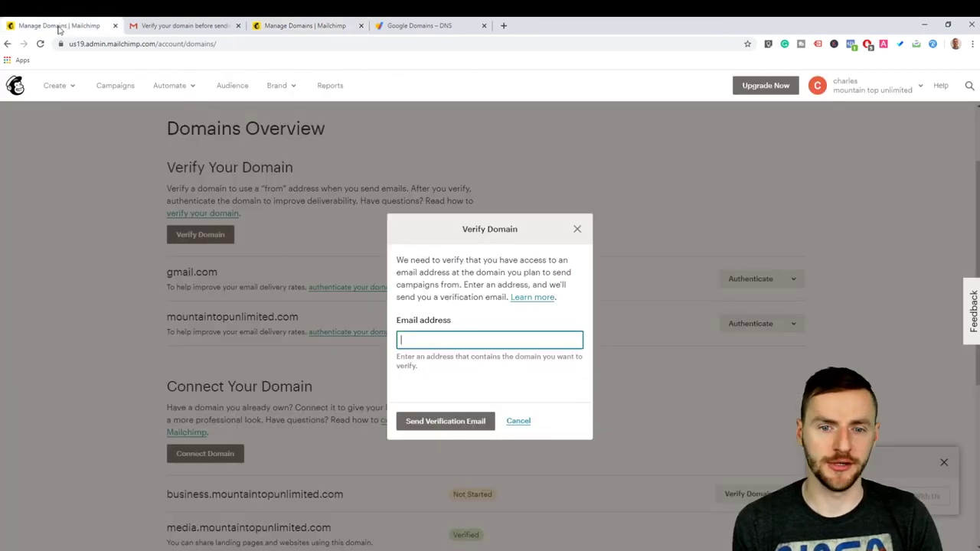
left_click(577, 229)
left_click(109, 88)
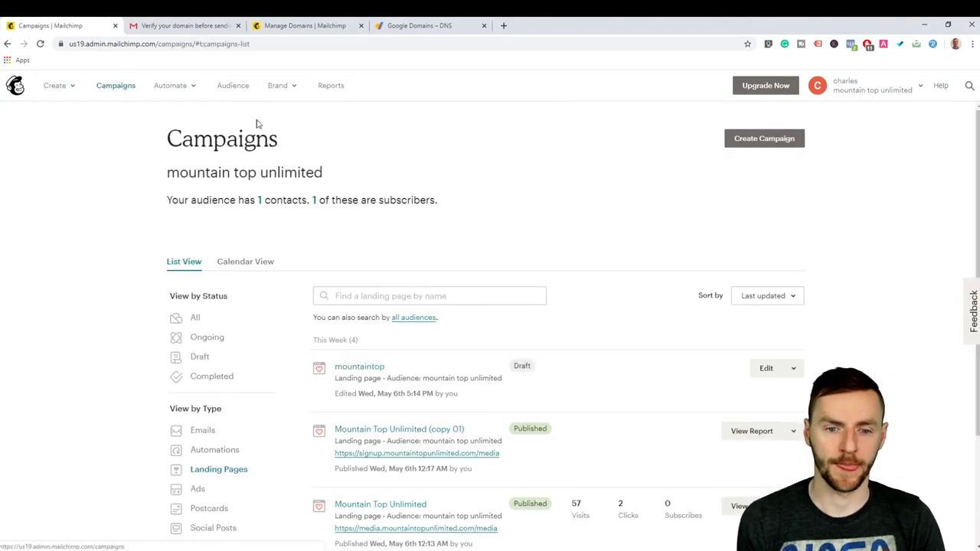
scroll(298, 193, "down", 2)
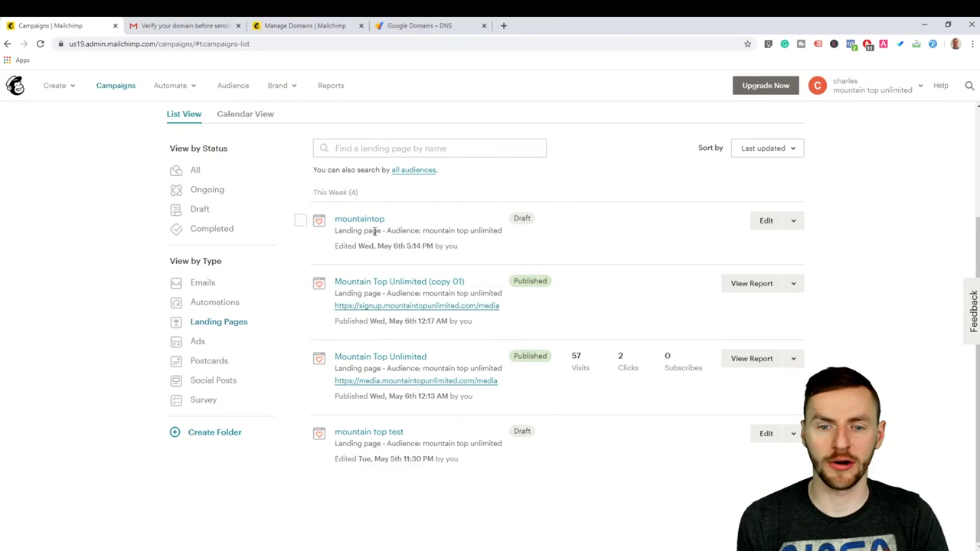
left_click(353, 220)
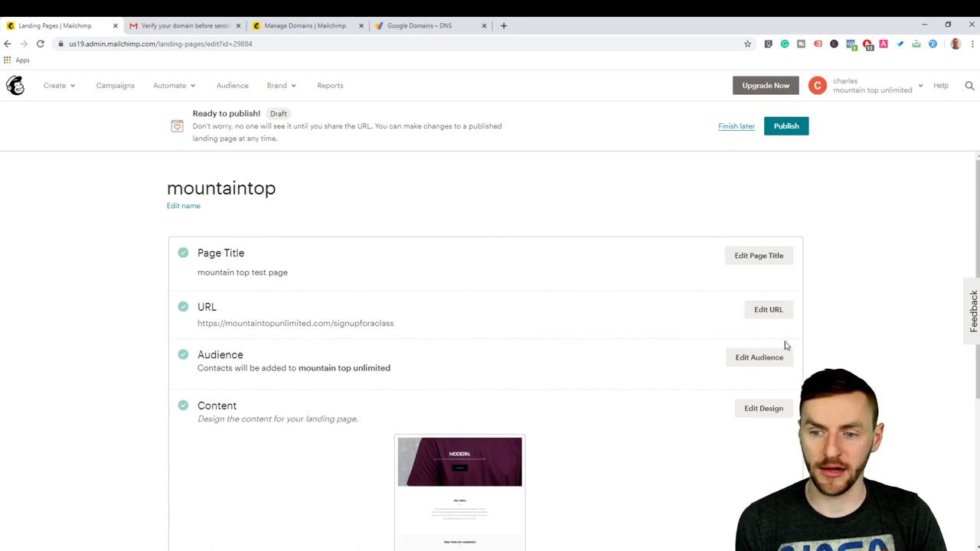
Step: Edit the landing page URL and review custom domains, only mountaintopunlimited.com available
left_click(768, 310)
left_click(251, 342)
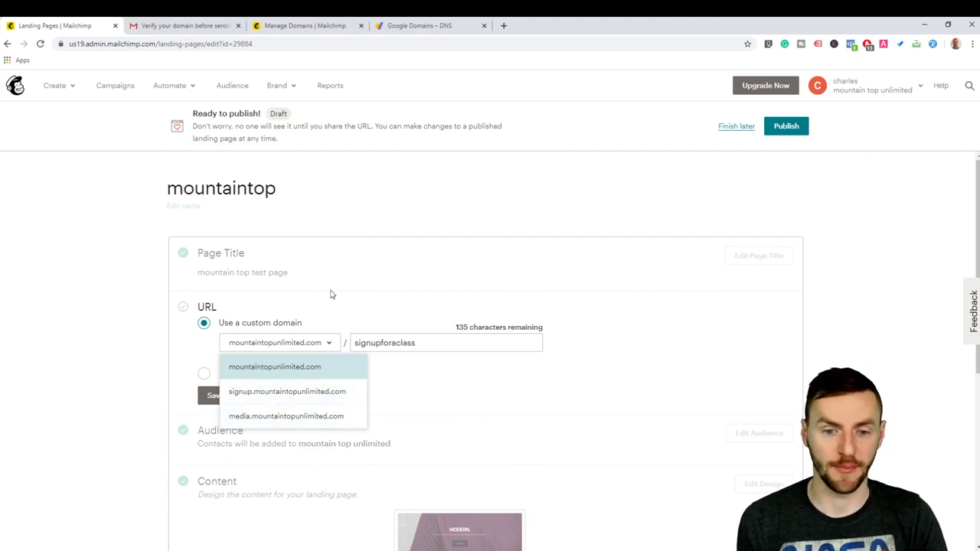
scroll(337, 299, "down", 1)
left_click(291, 292)
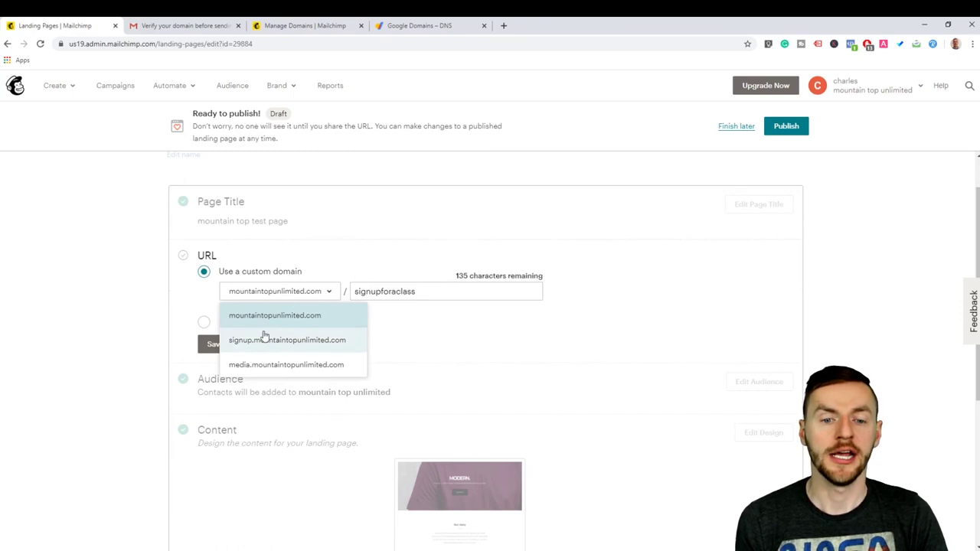
left_click(434, 292)
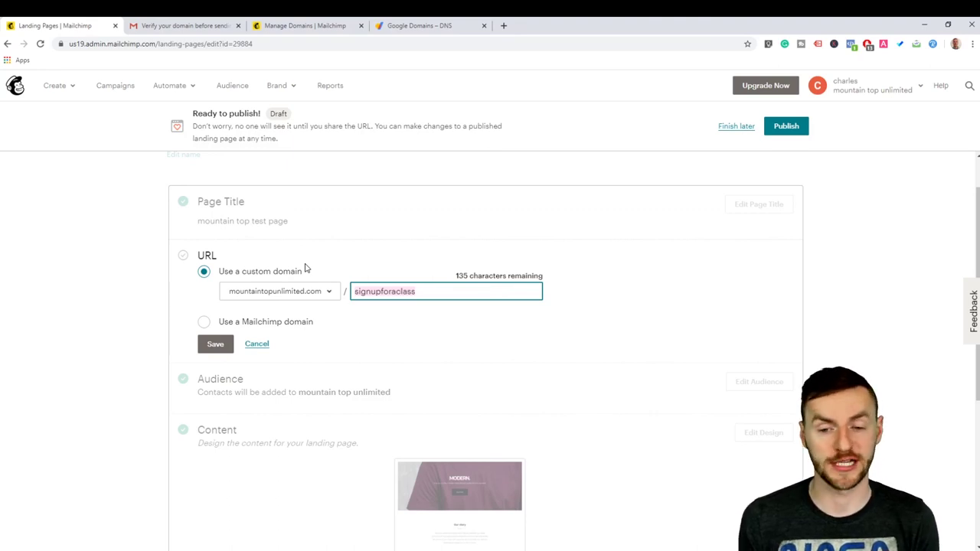
scroll(317, 222, "down", 4)
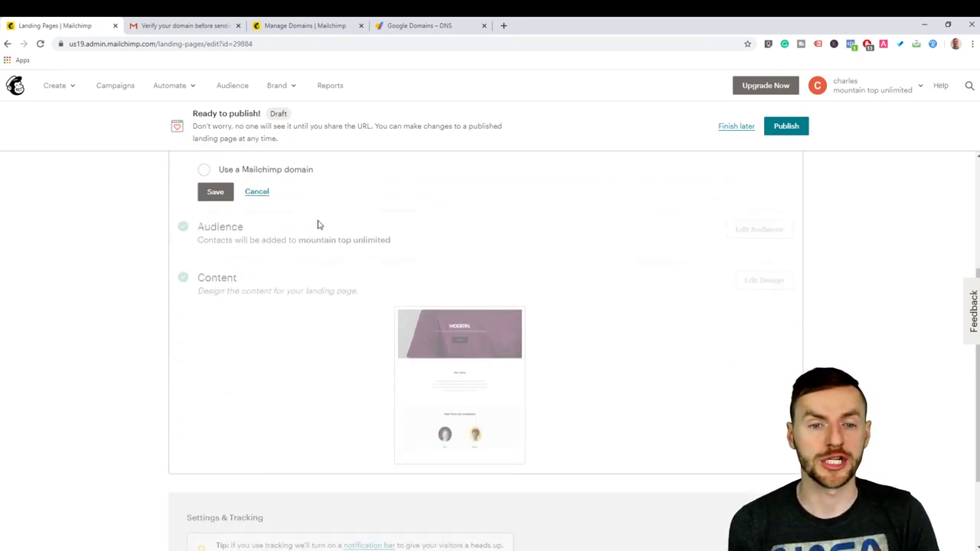
scroll(315, 260, "up", 5)
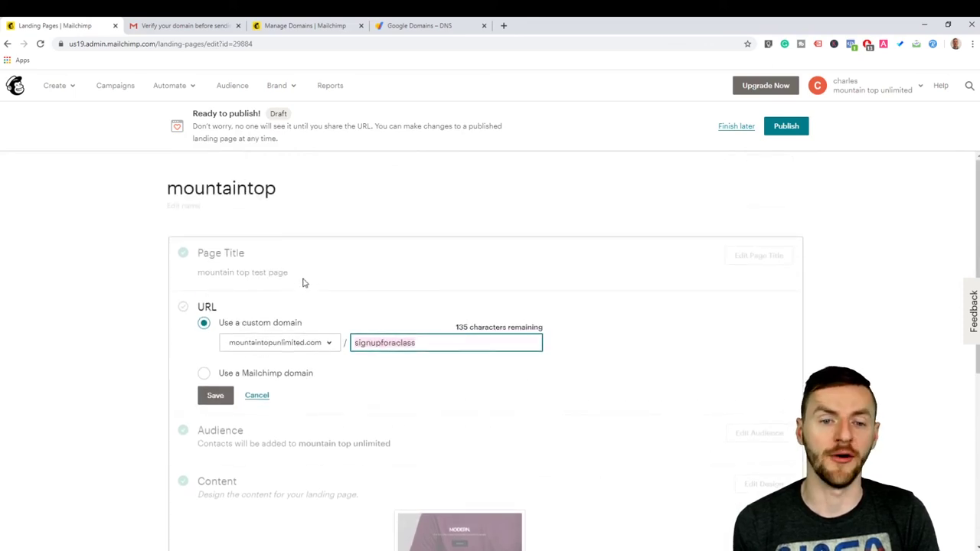